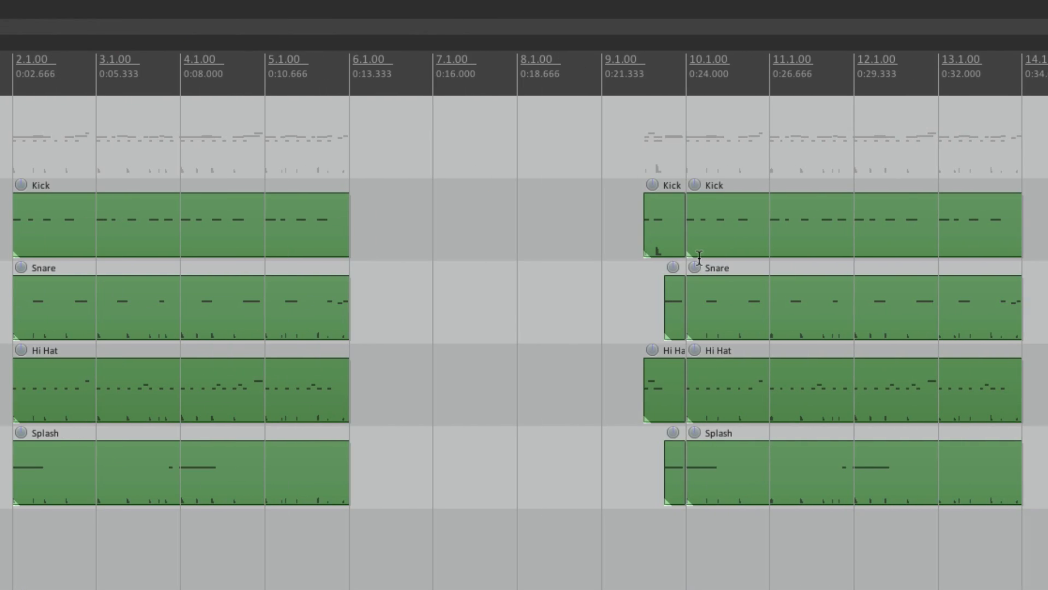
# Play the arrangement from bar 9.1.00 to hear the separate drum fill items lead into bar 10
pyautogui.scroll(6, 727, 273)
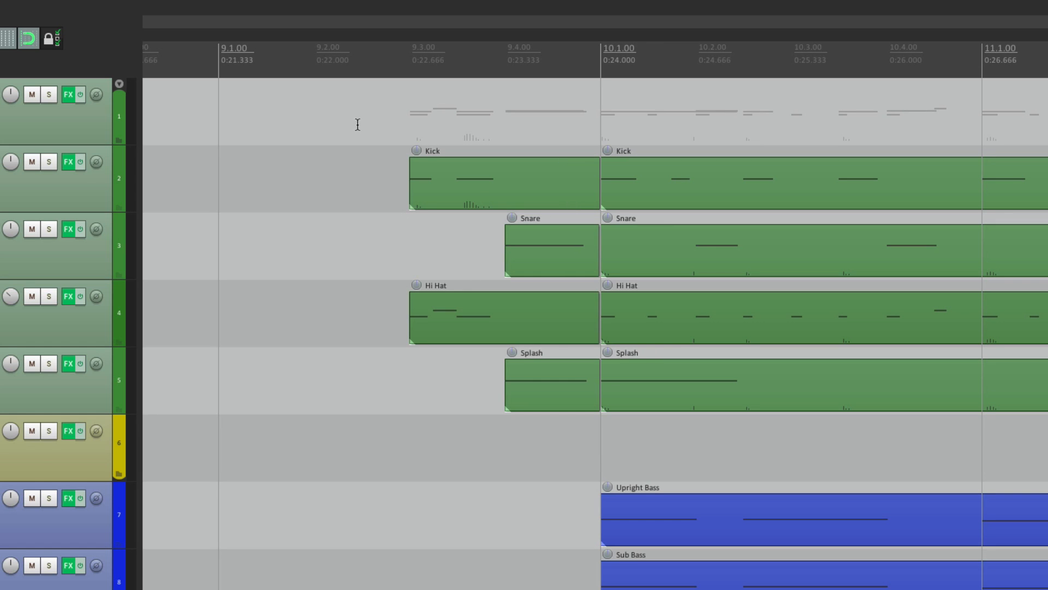
pyautogui.click(219, 178)
pyautogui.press('space')
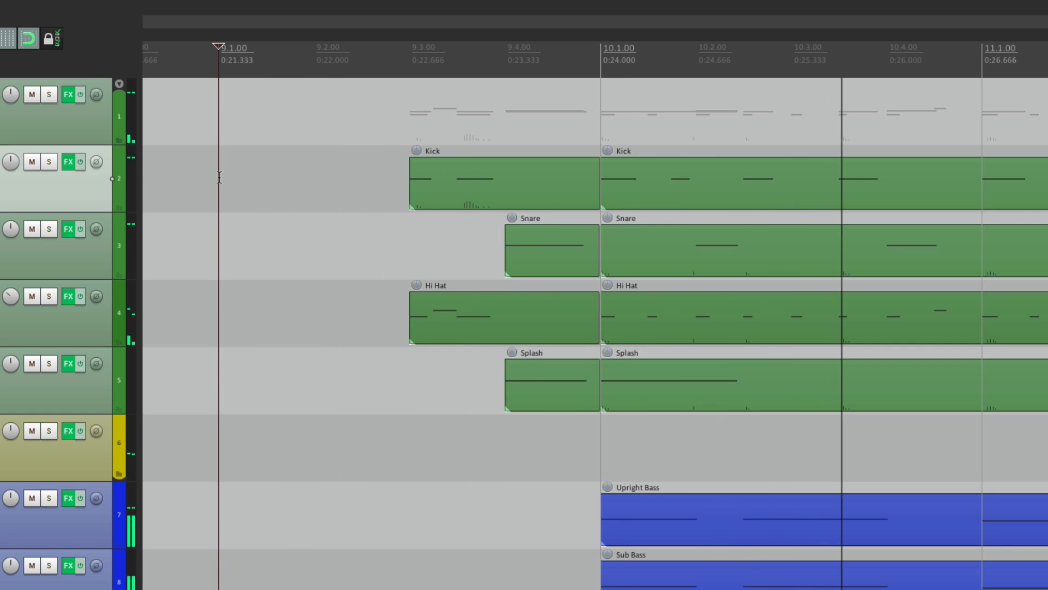
pyautogui.press('space')
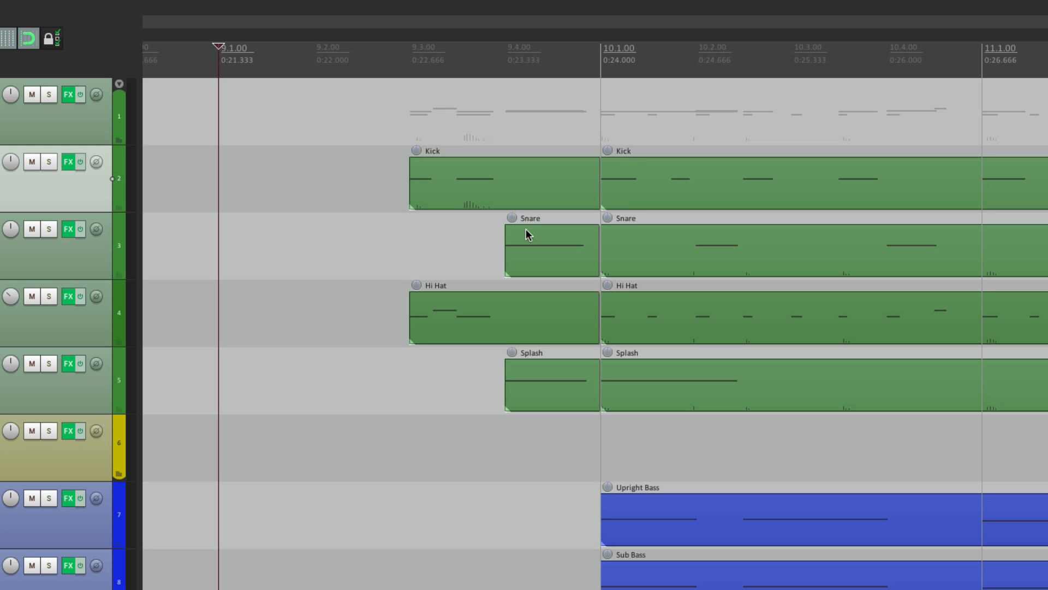
# Open the short Kick fill item before bar 10 in the MIDI editor to view its notes, and close it again
pyautogui.doubleClick(486, 173)
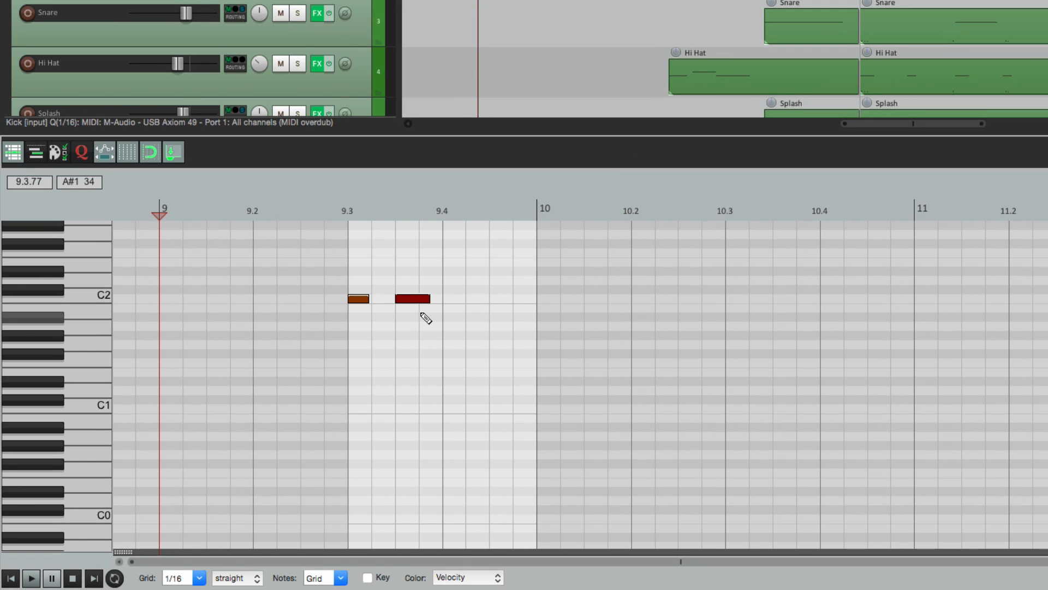
pyautogui.press('Escape')
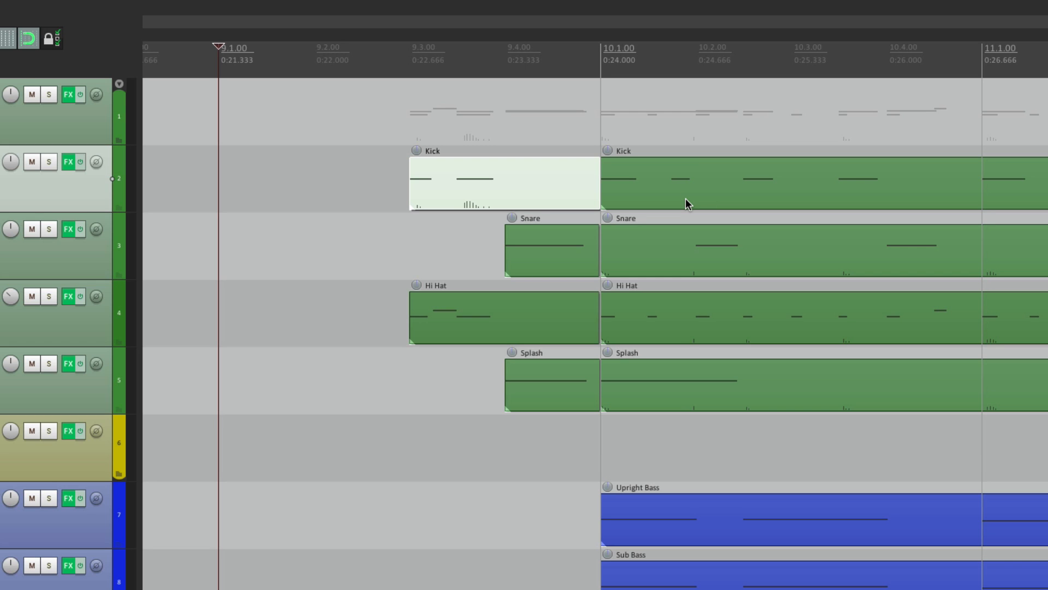
pyautogui.click(335, 250)
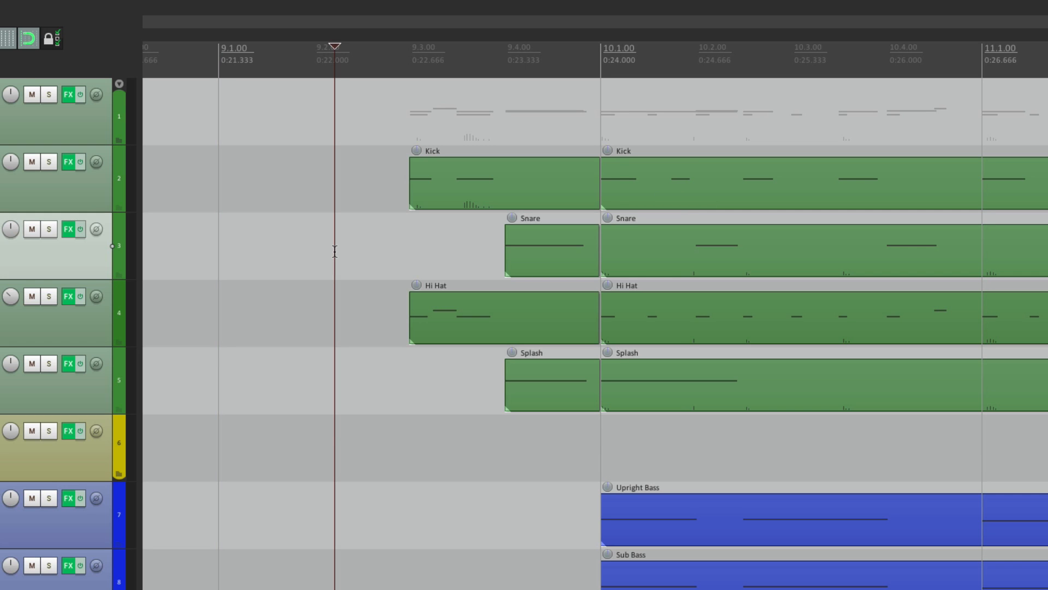
pyautogui.click(499, 181)
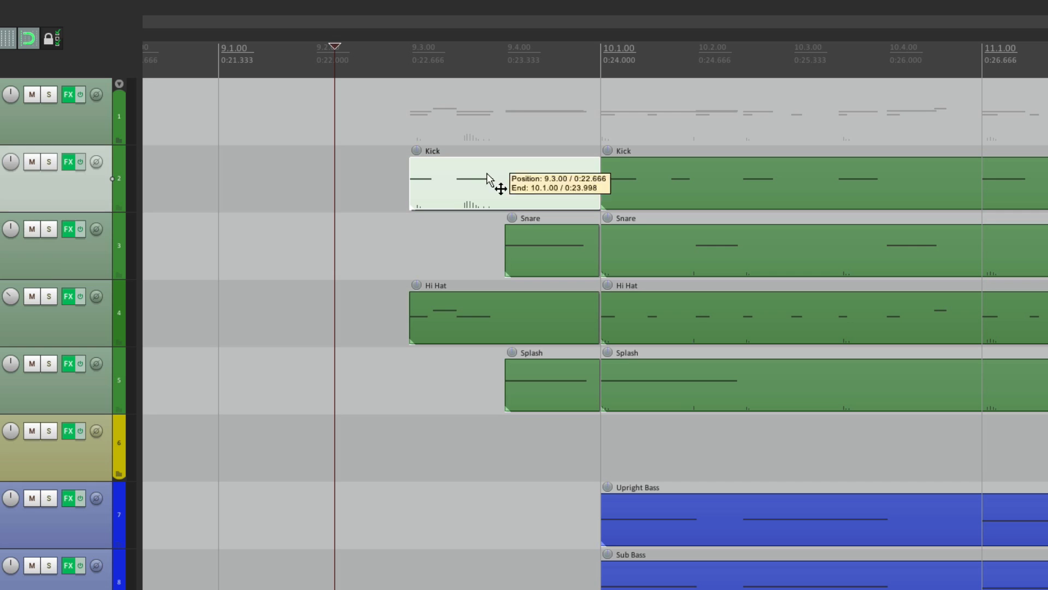
pyautogui.keyDown('ctrl'); pyautogui.click(686, 178); pyautogui.keyUp('ctrl')
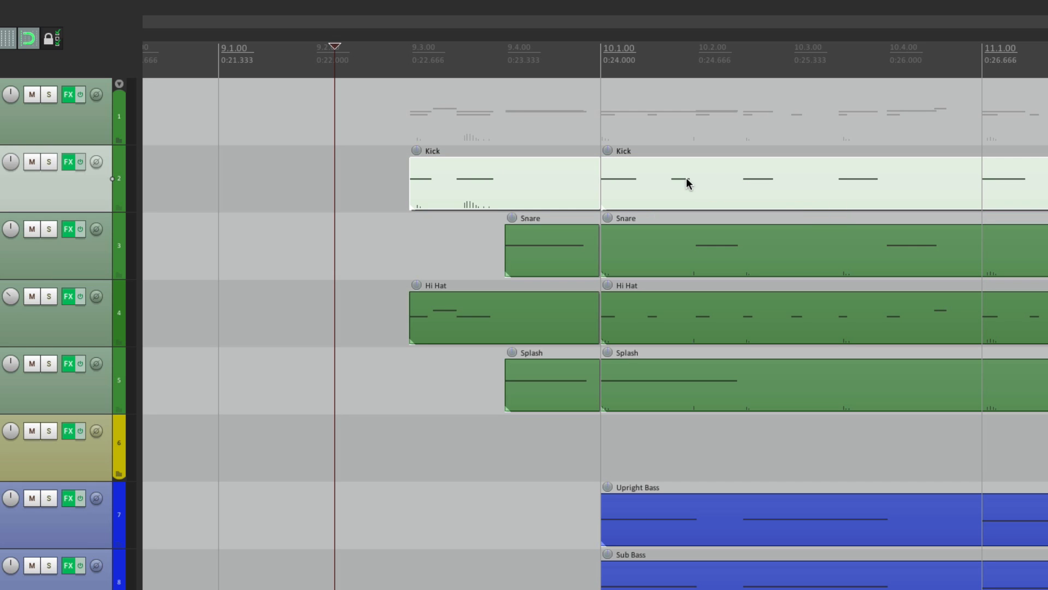
pyautogui.click(385, 183)
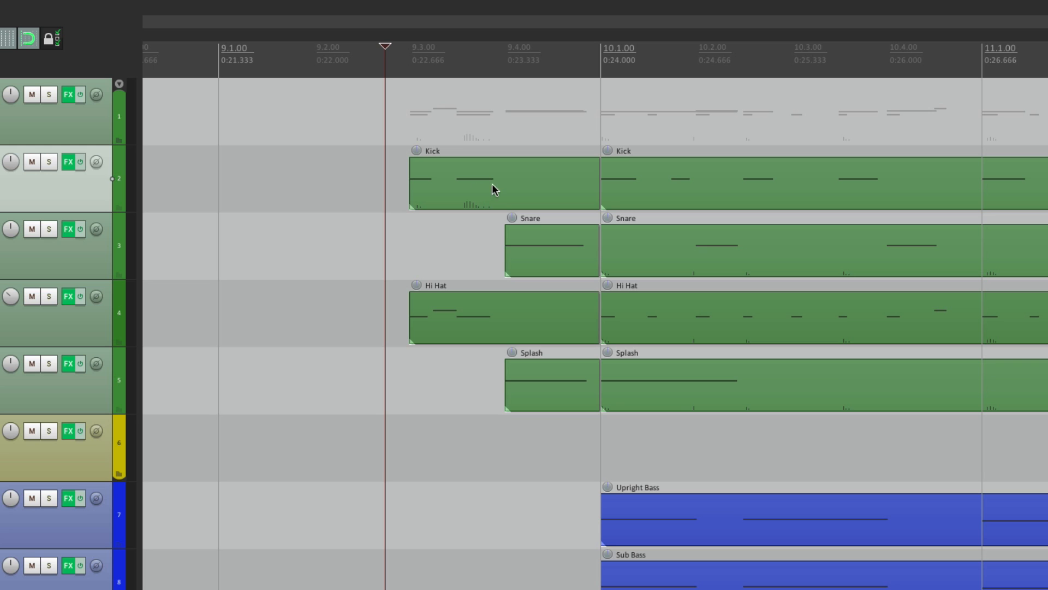
# Glue the short Kick fill item and the Kick item starting at bar 10 into one item
pyautogui.click(468, 177)
pyautogui.keyDown('ctrl'); pyautogui.click(683, 188); pyautogui.keyUp('ctrl')
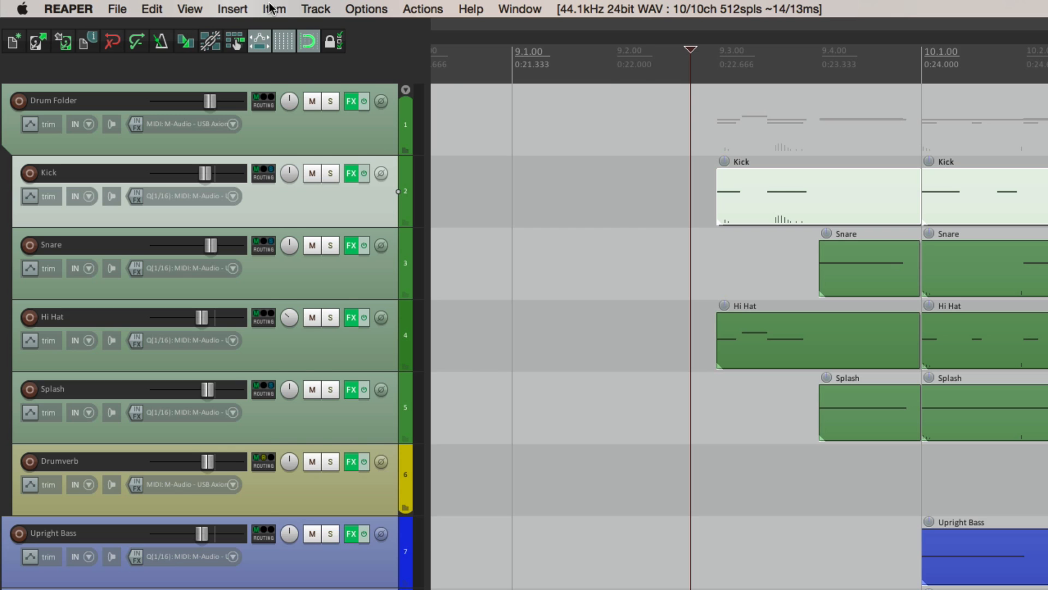
pyautogui.click(271, 8)
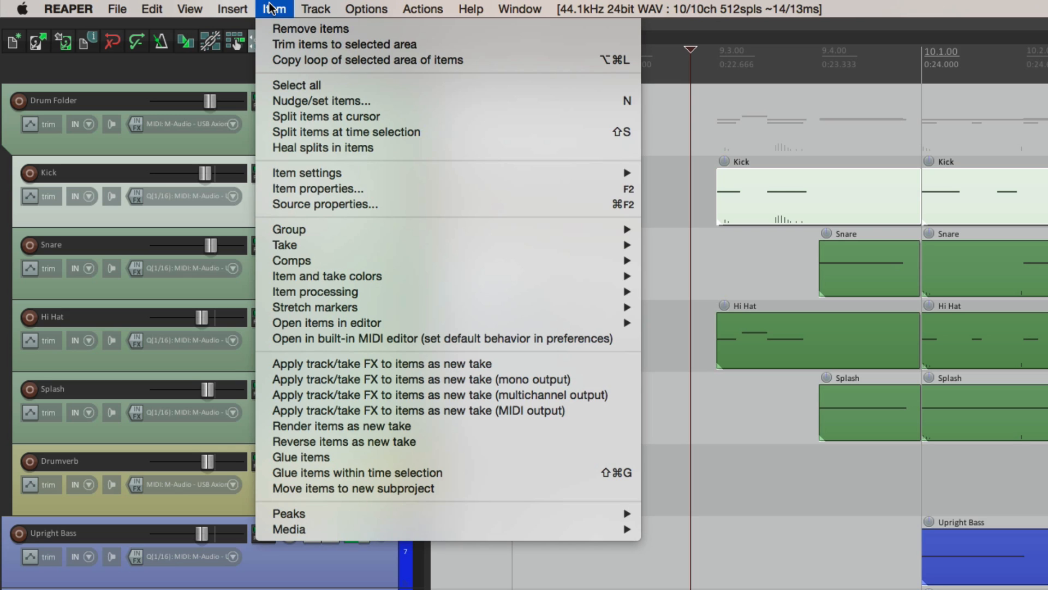
pyautogui.click(266, 459)
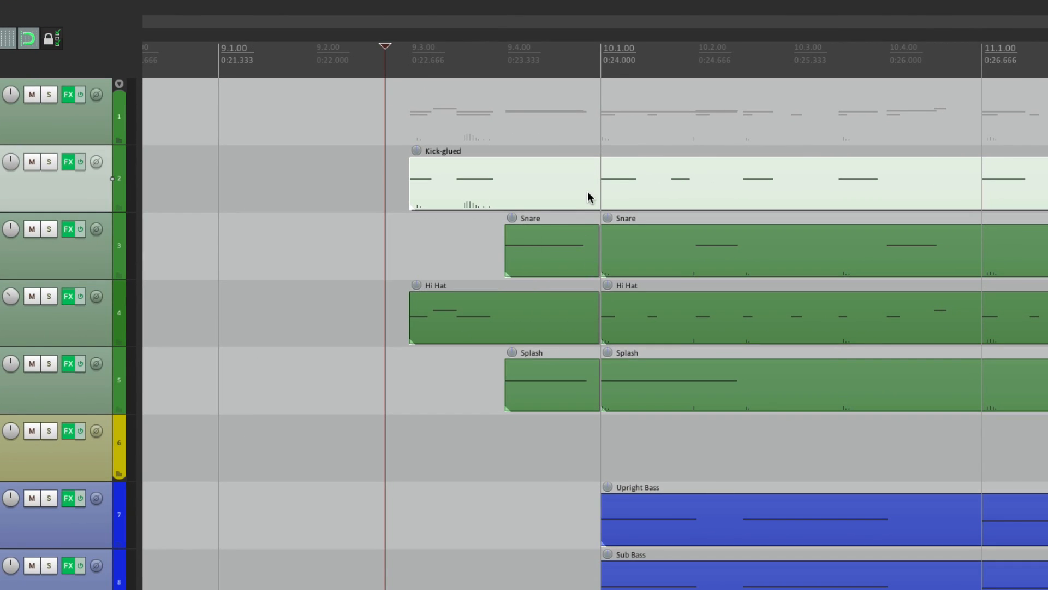
pyautogui.click(399, 201)
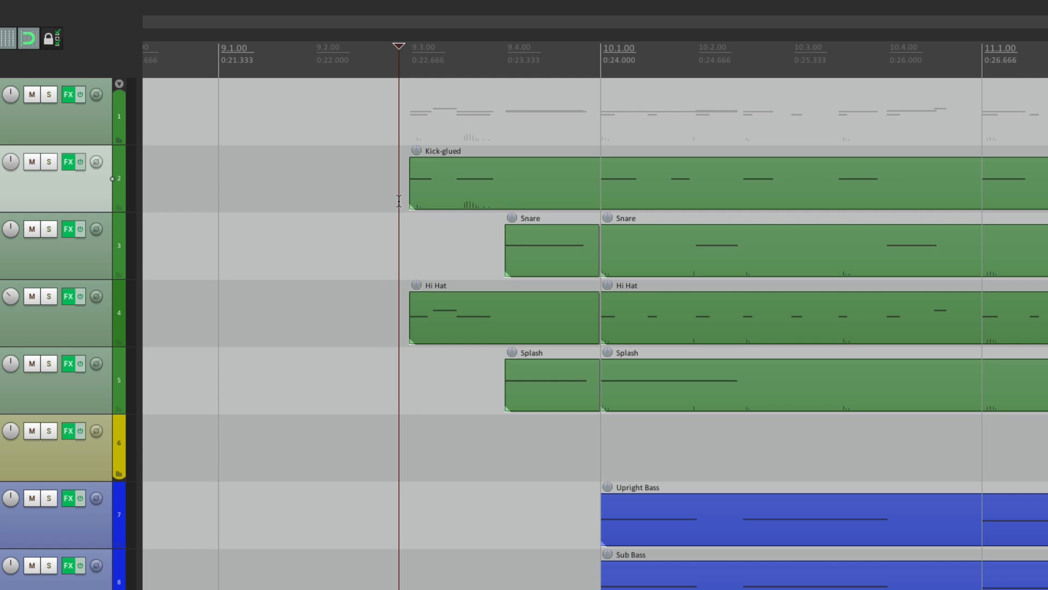
# Open the glued Kick item in the MIDI editor and play it from 9.3 to check the joined notes
pyautogui.doubleClick(531, 179)
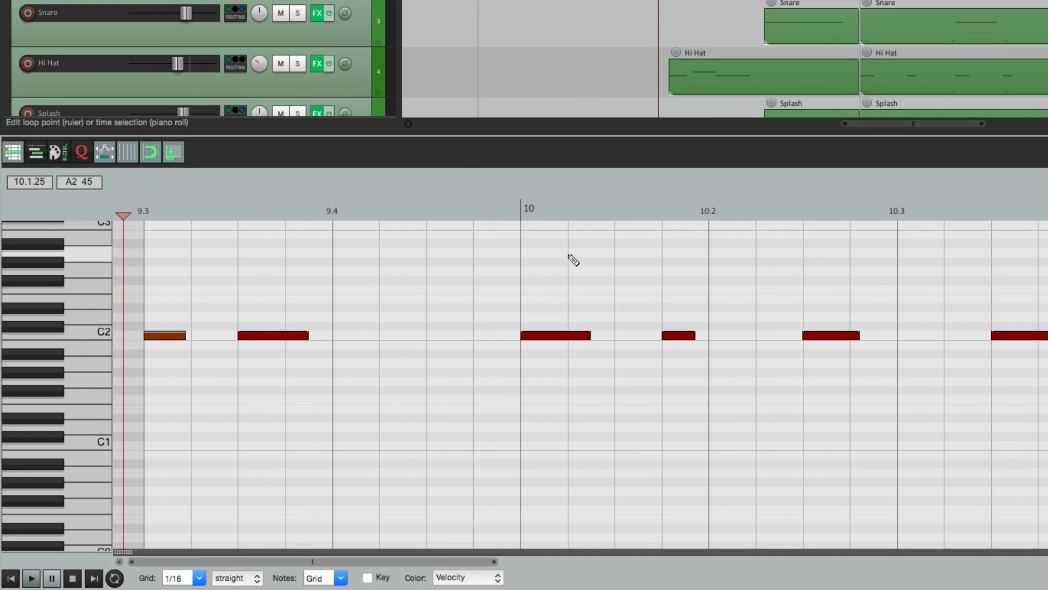
pyautogui.click(130, 211)
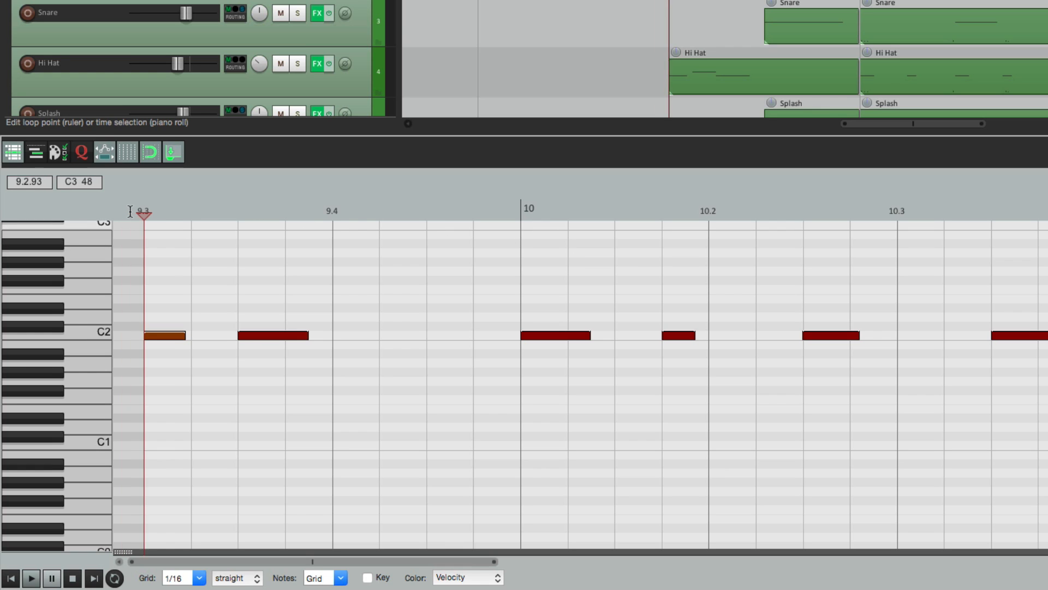
pyautogui.press('space')
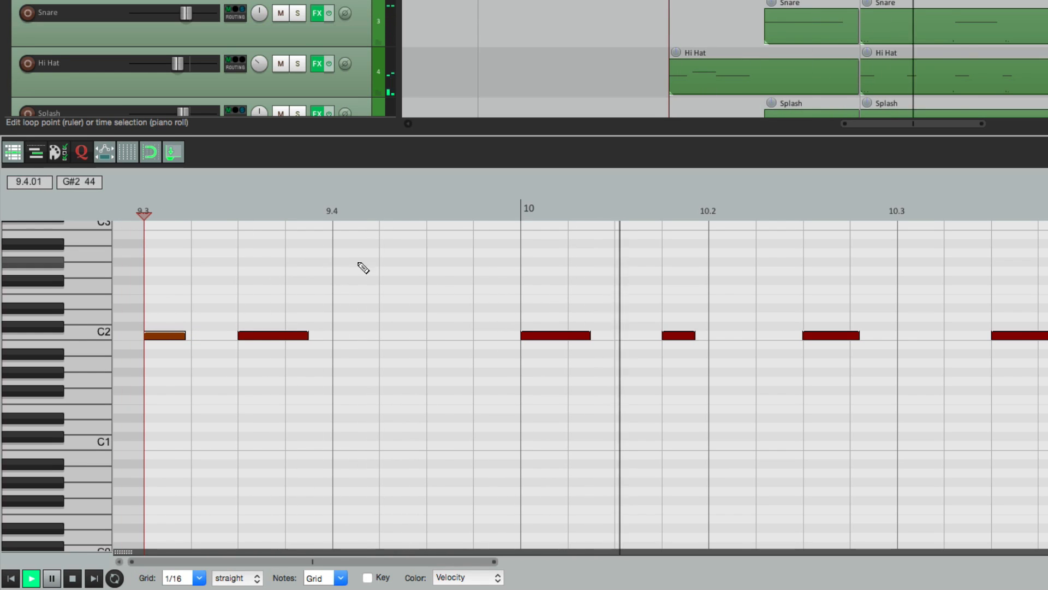
pyautogui.press('space')
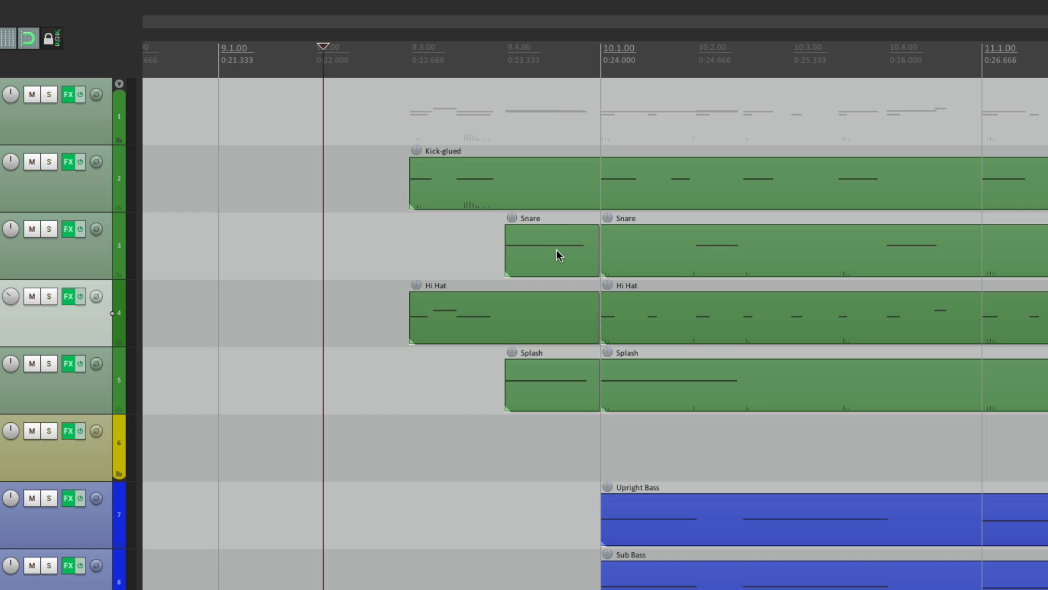
# Glue the adjoining Snare, Hi Hat and Splash items at bar 10 into one item per track
pyautogui.moveTo(546, 243); pyautogui.dragTo(706, 372)
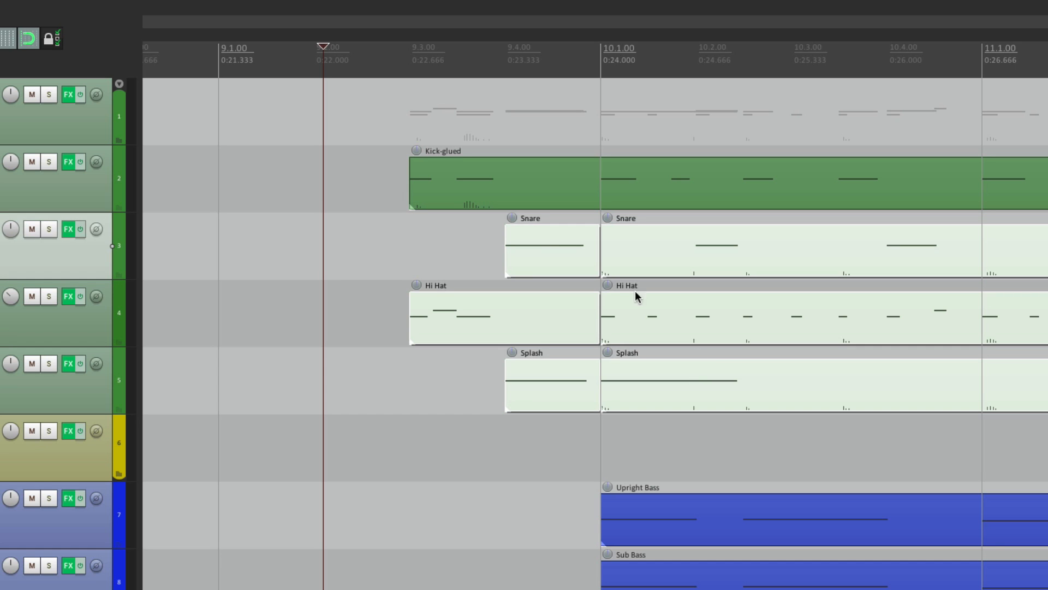
pyautogui.rightClick(552, 248)
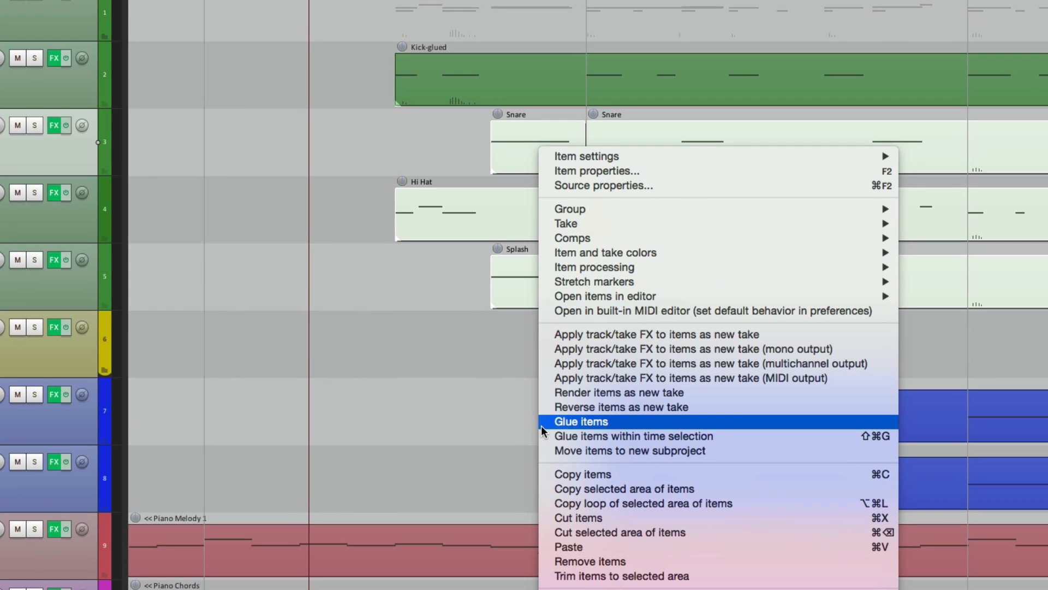
pyautogui.click(542, 425)
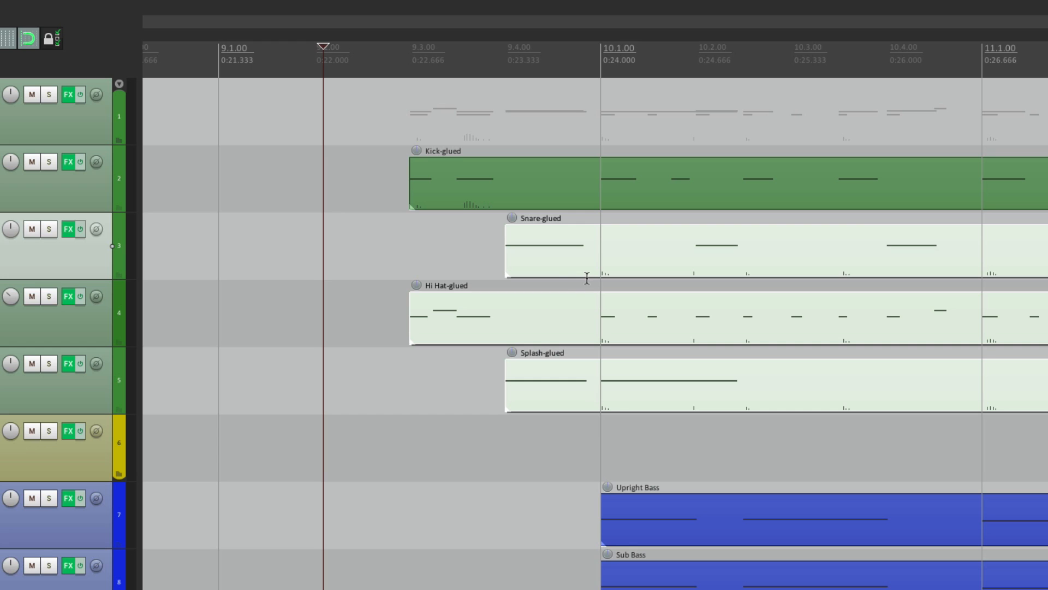
pyautogui.click(463, 242)
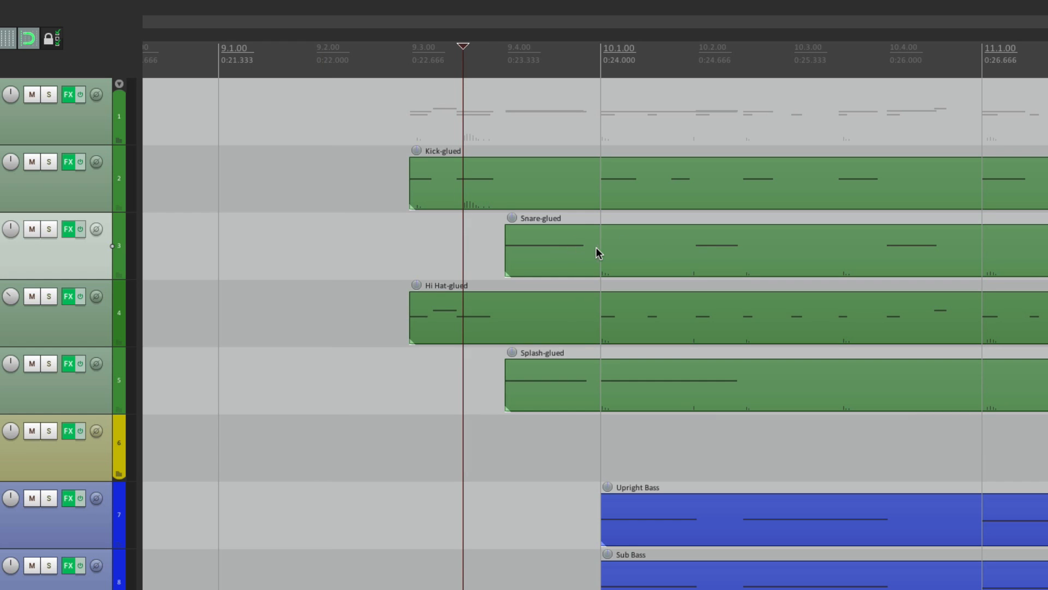
# Select the glued Snare, Hi Hat and Splash items in turn to check that each is a single item
pyautogui.click(570, 233)
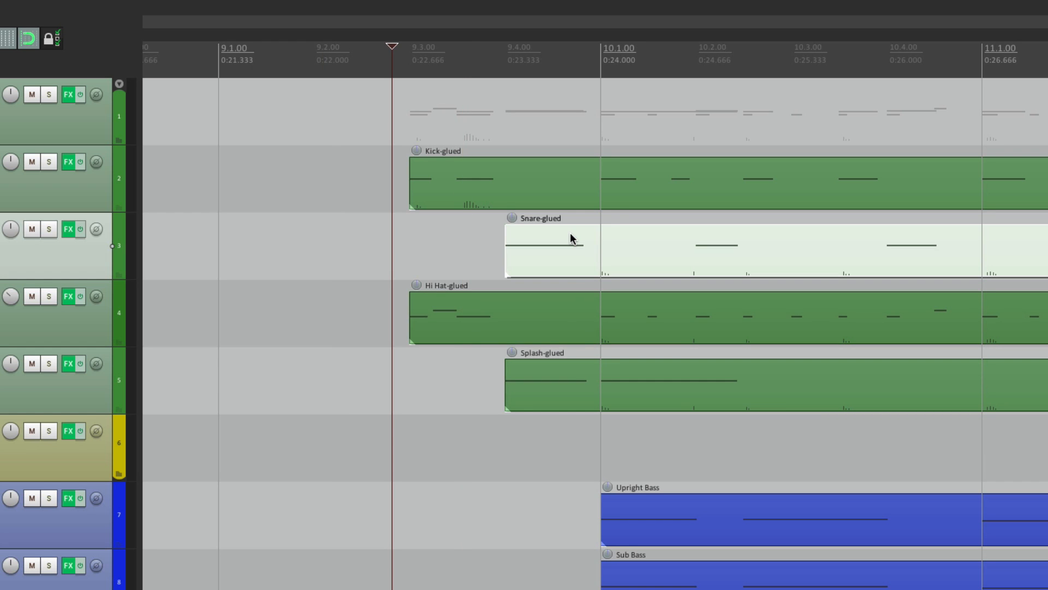
pyautogui.click(563, 307)
pyautogui.click(566, 379)
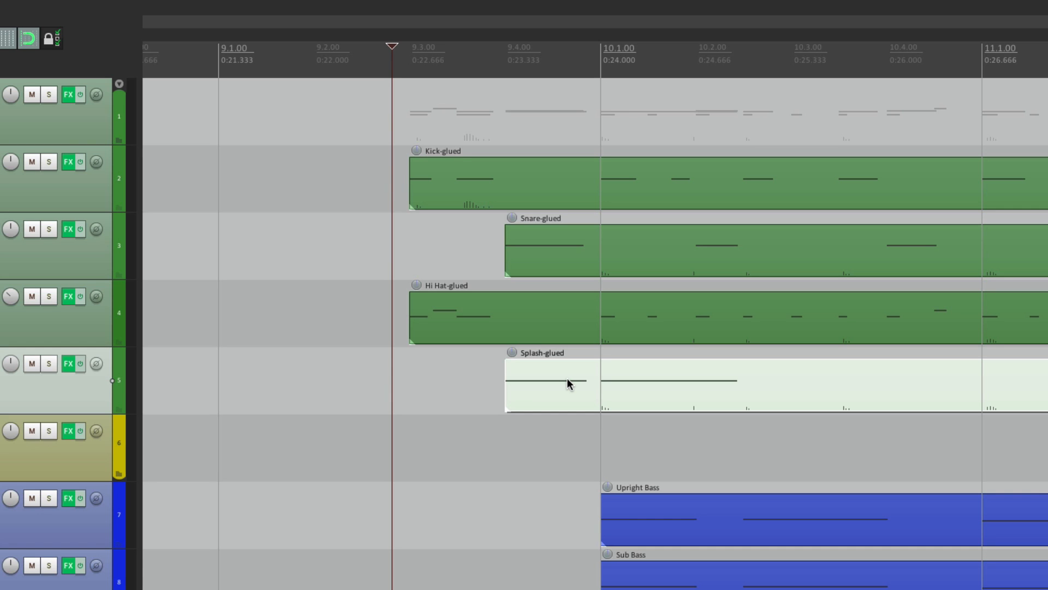
pyautogui.click(395, 381)
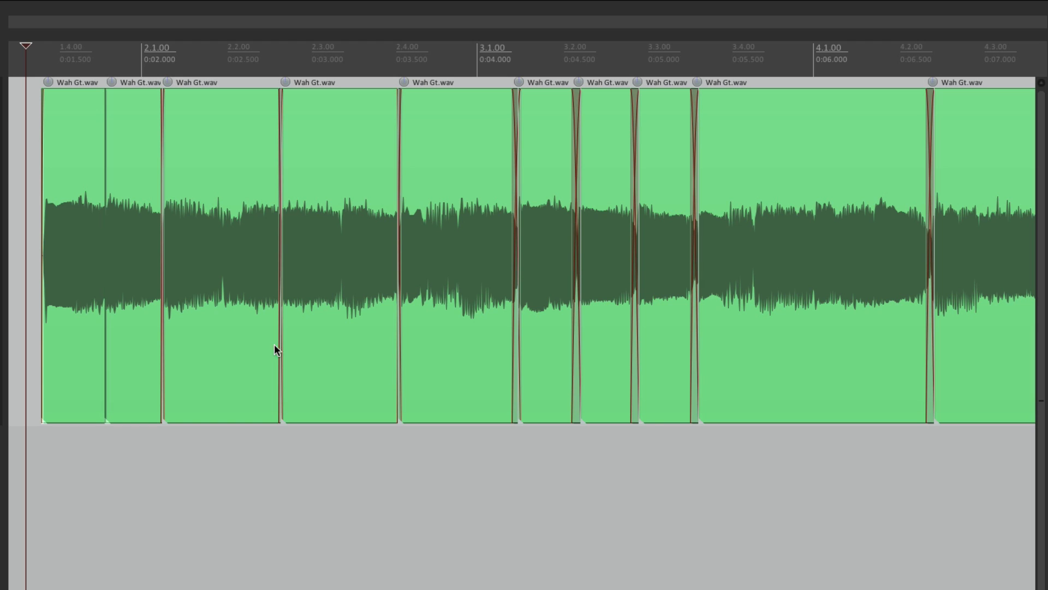
# Play the edited Wah Gt track from just before its first item to hear the cuts and crossfades
pyautogui.scroll(3, 49, 189)
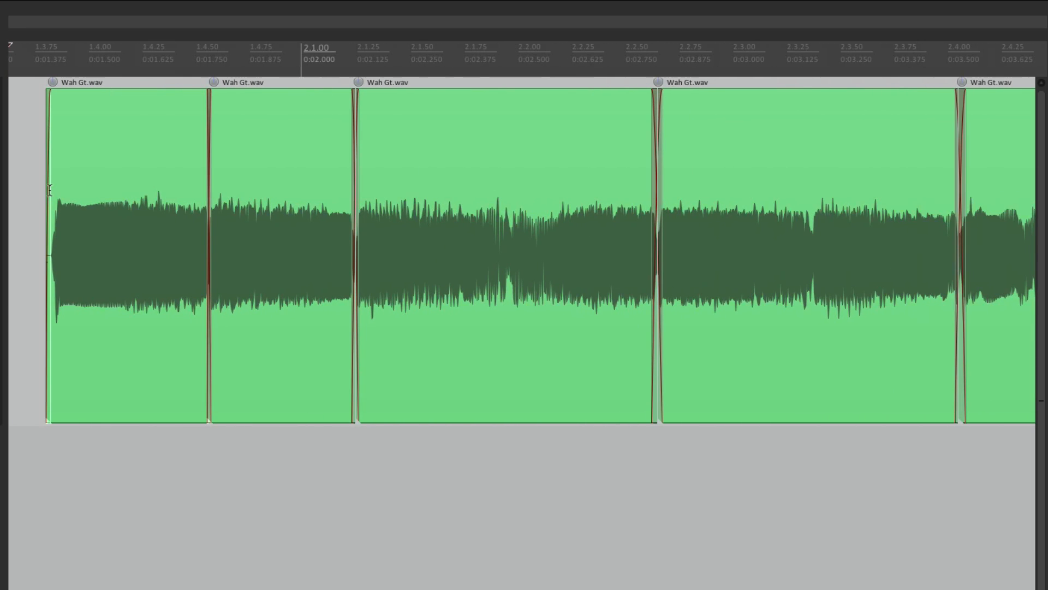
pyautogui.hscroll(-2, 152, 215)
pyautogui.click(123, 182)
pyautogui.press('space')
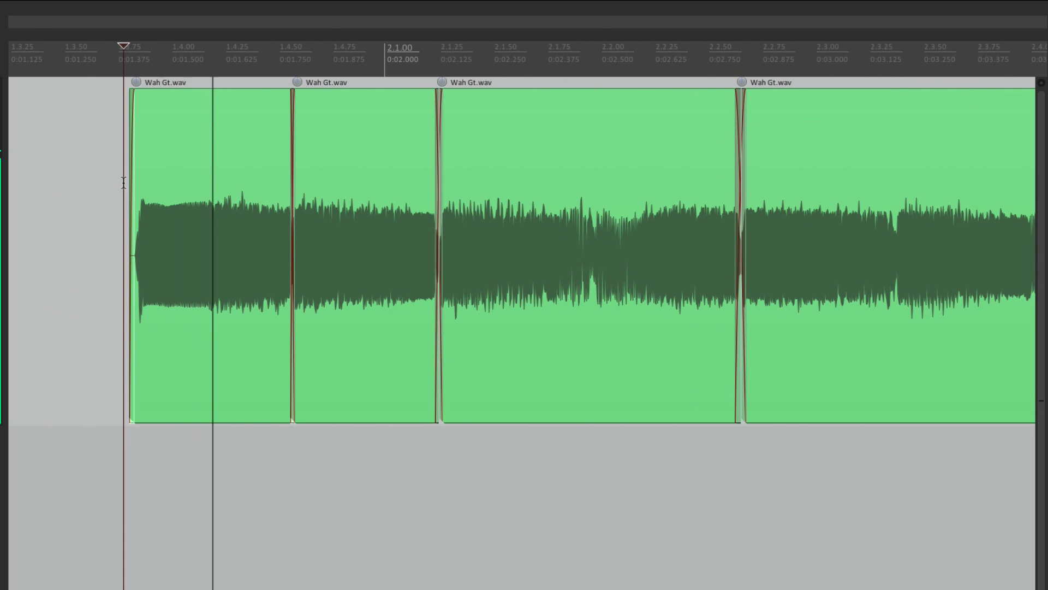
pyautogui.scroll(-5, 316, 194)
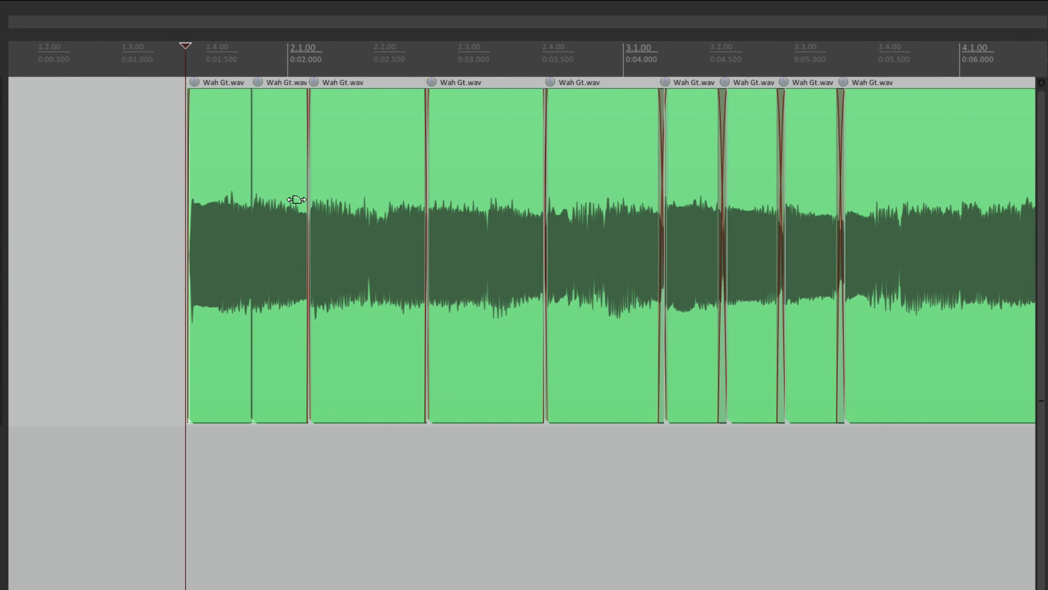
# Shift the crossfade between the first two Wah Gt.wav items slightly later in time
pyautogui.scroll(10, 252, 223)
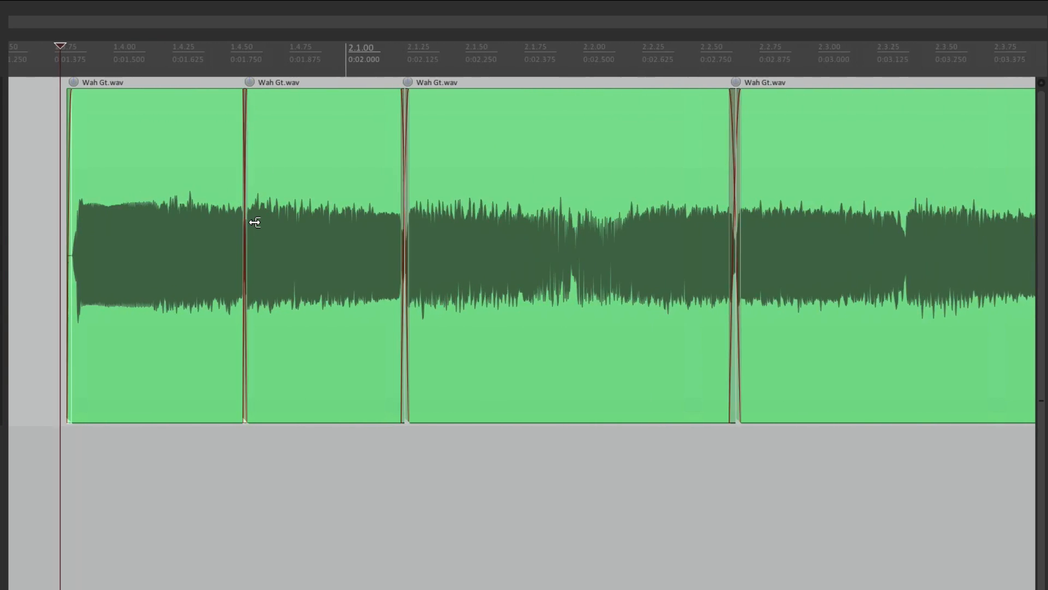
pyautogui.scroll(4, 210, 218)
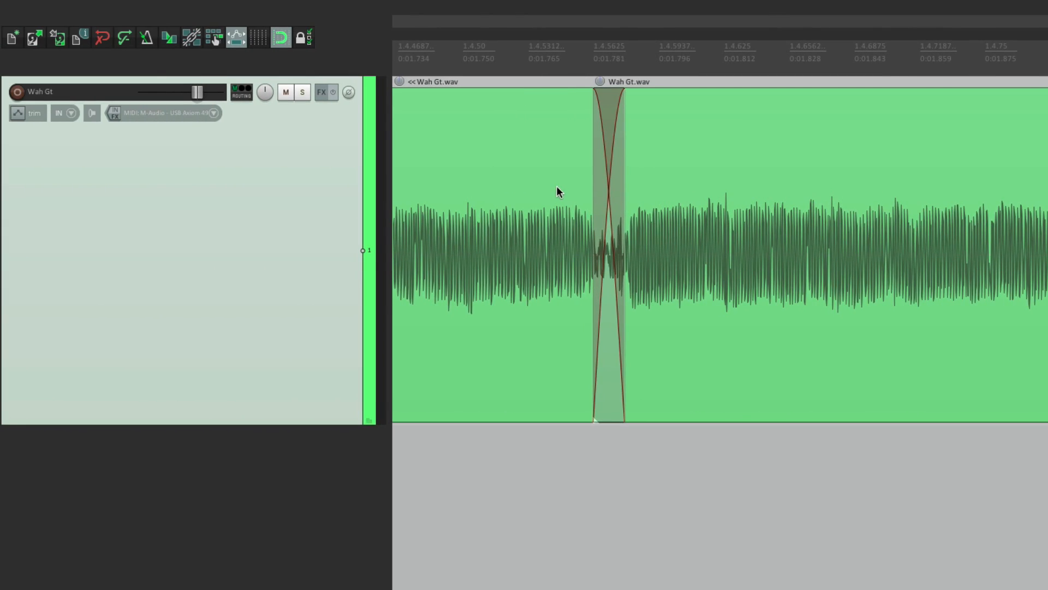
pyautogui.scroll(3, 587, 198)
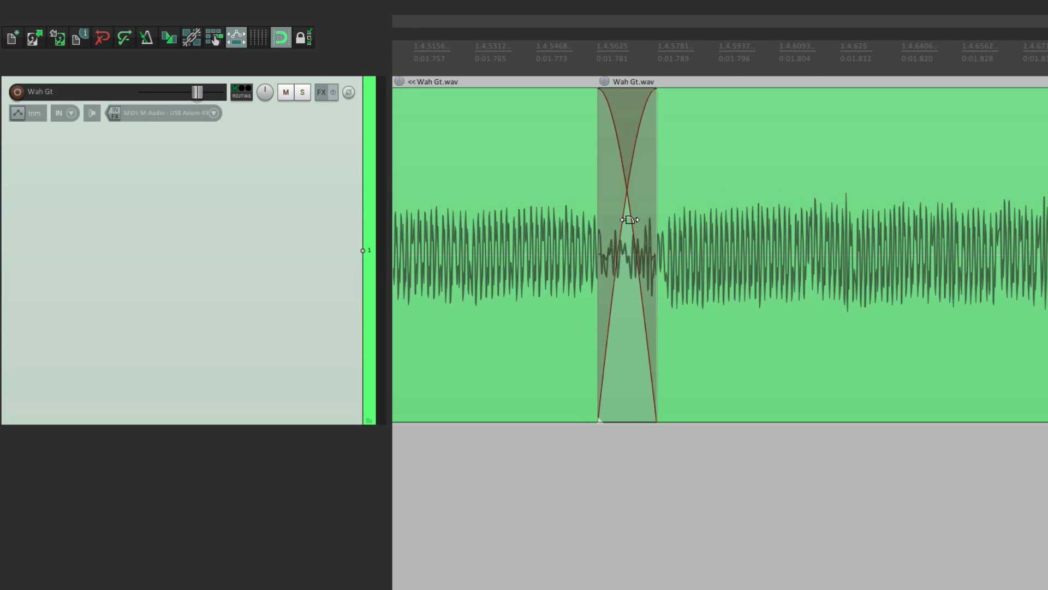
pyautogui.moveTo(658, 197); pyautogui.dragTo(666, 229)
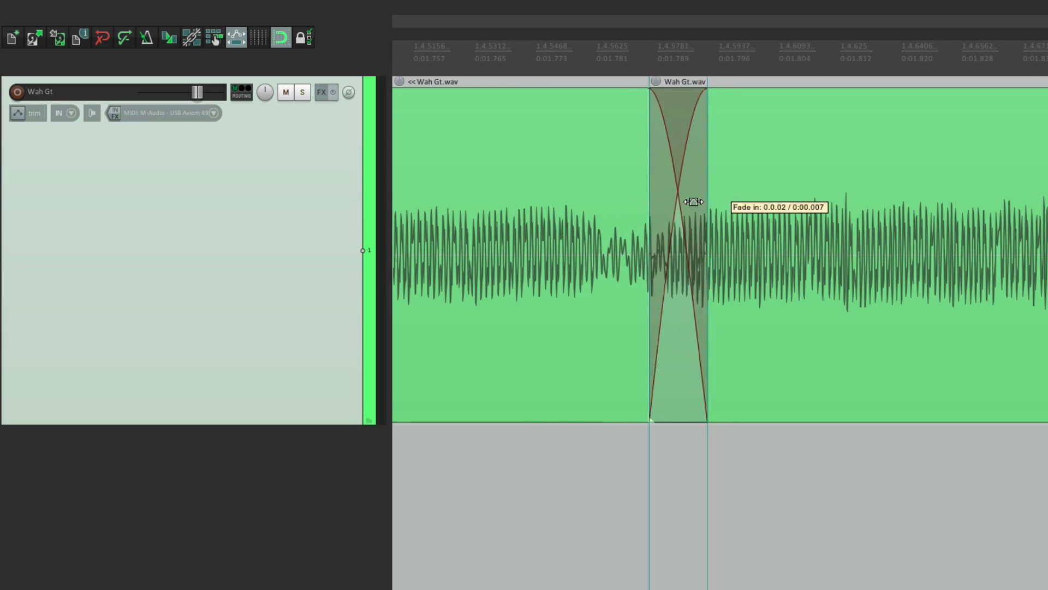
# Try gluing all the crossfaded Wah Gt.wav items into a single item, and undo the glue
pyautogui.scroll(-4, 666, 229)
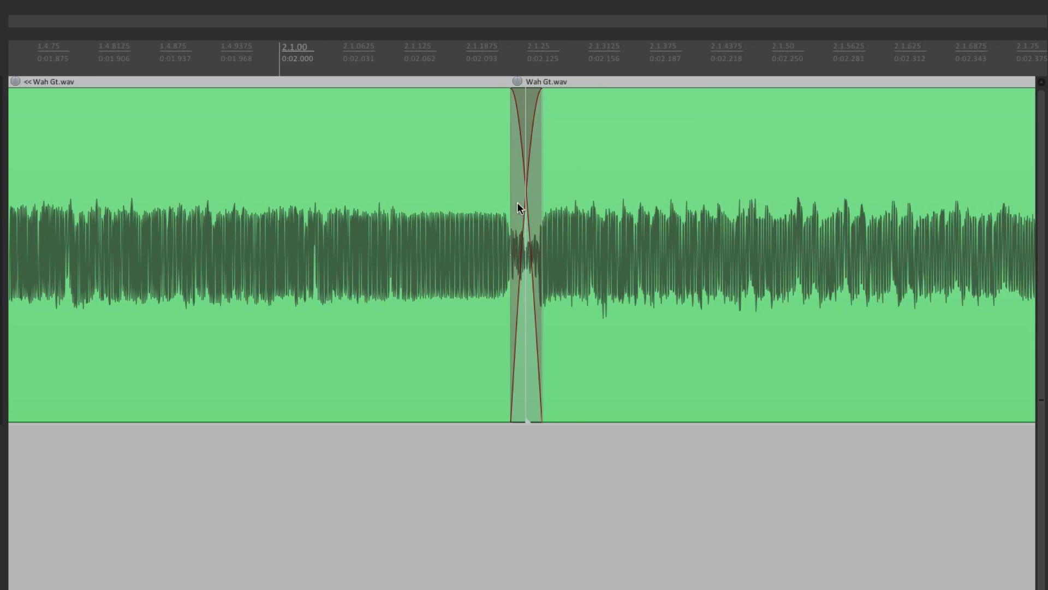
pyautogui.scroll(-4, 470, 215)
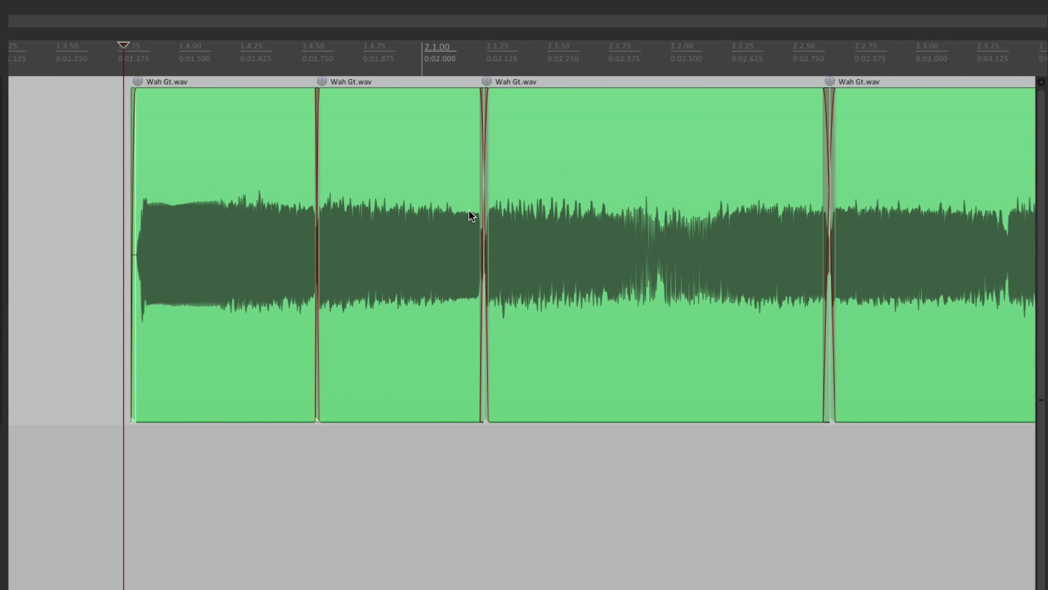
pyautogui.scroll(-2, 470, 216)
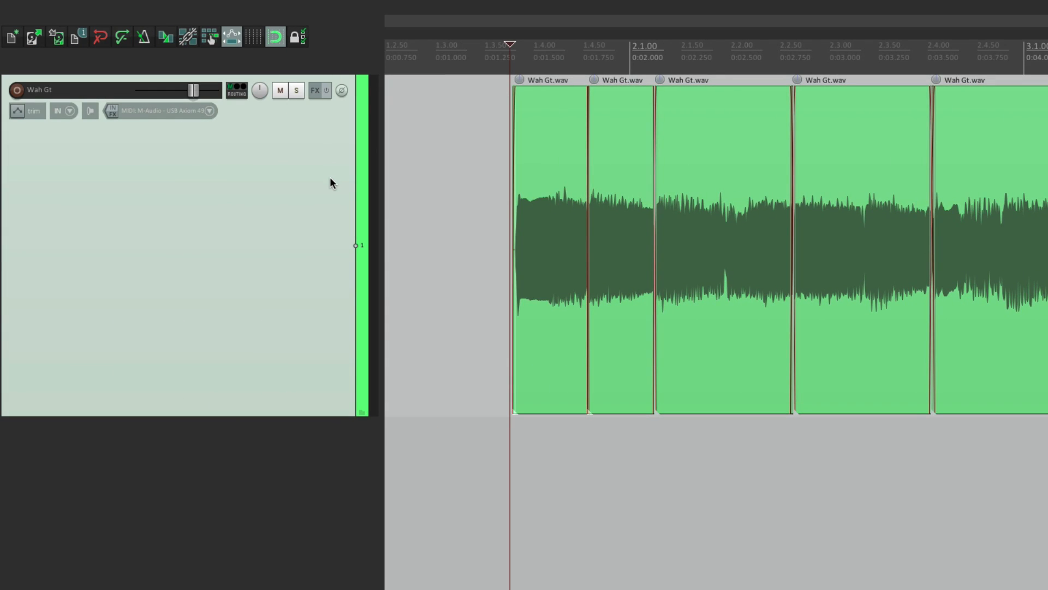
pyautogui.doubleClick(330, 178)
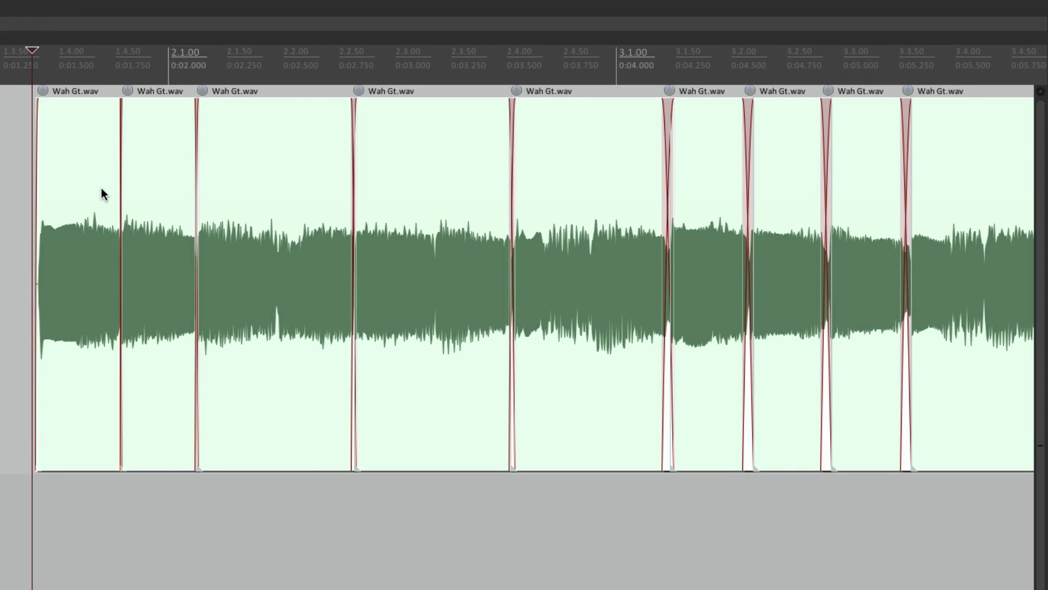
pyautogui.scroll(-4, 101, 187)
pyautogui.hscroll(2, 101, 188)
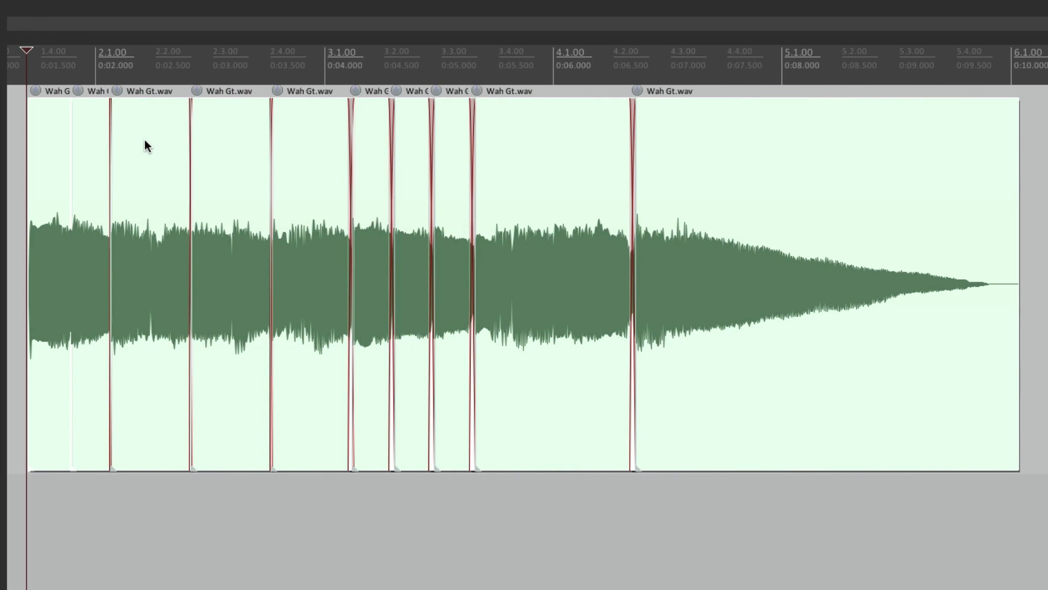
pyautogui.rightClick(145, 141)
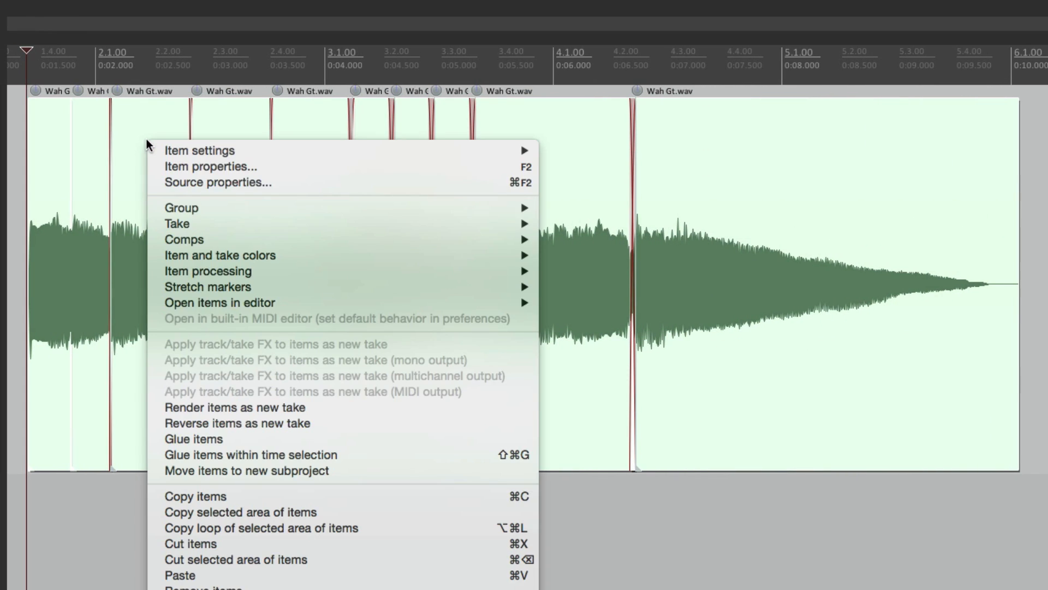
pyautogui.click(159, 440)
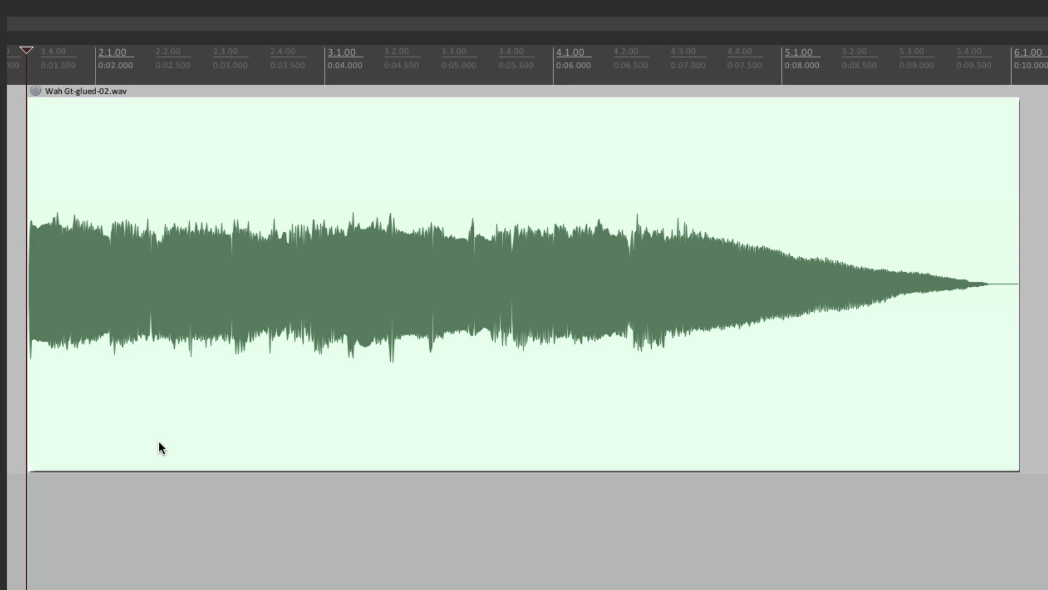
pyautogui.press('super+z')
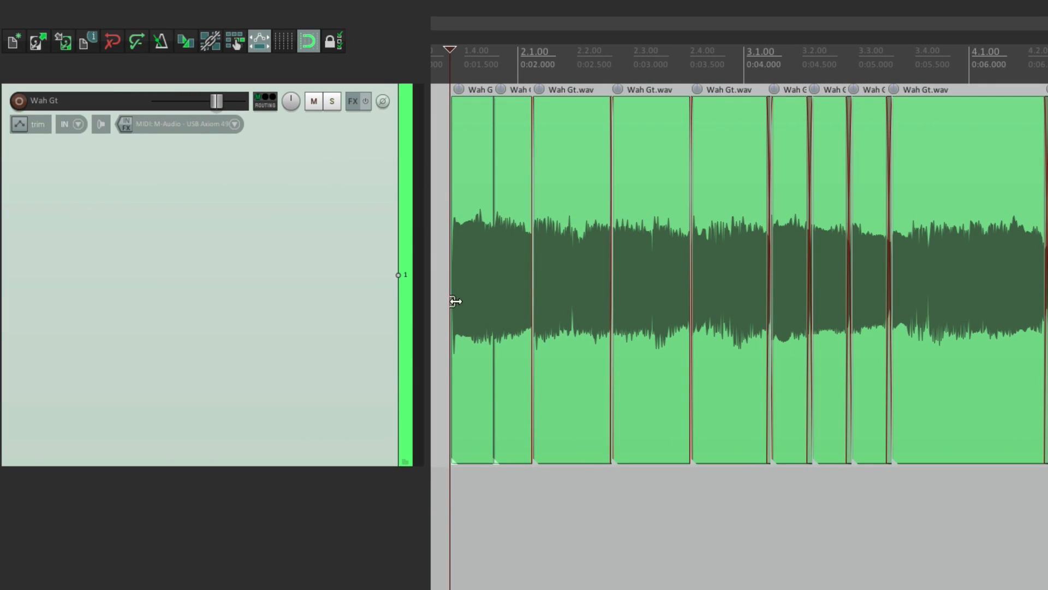
# Duplicate the Wah Gt track and glue all the items on the original track into one item
pyautogui.rightClick(344, 260)
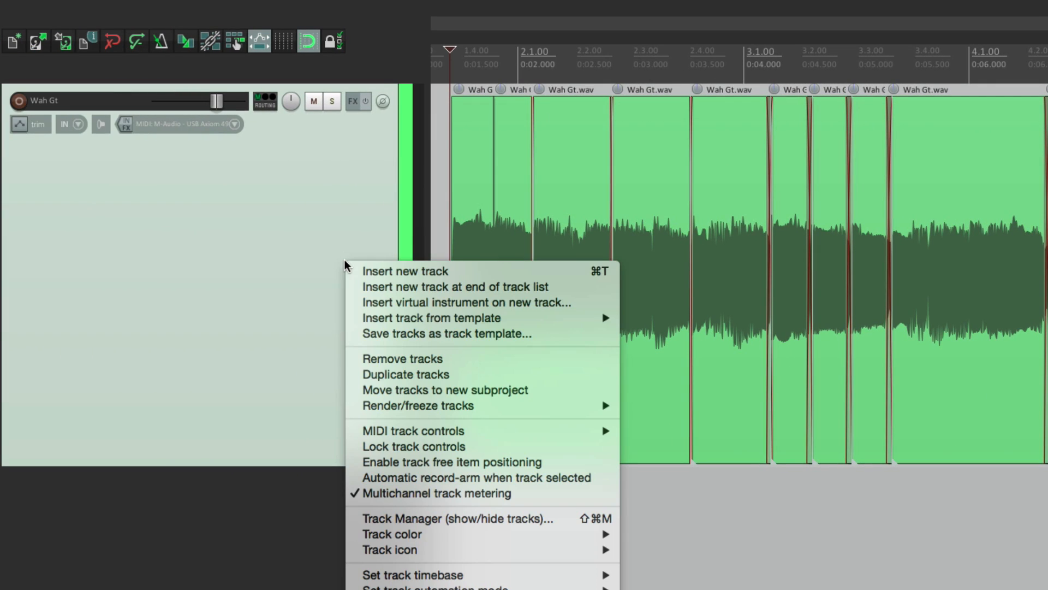
pyautogui.click(356, 374)
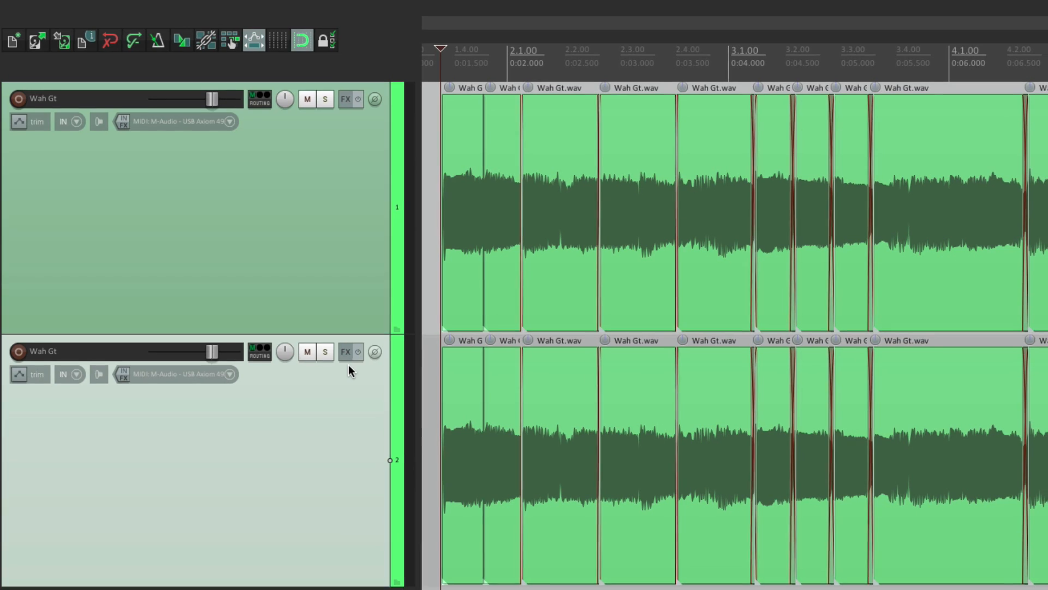
pyautogui.click(327, 157)
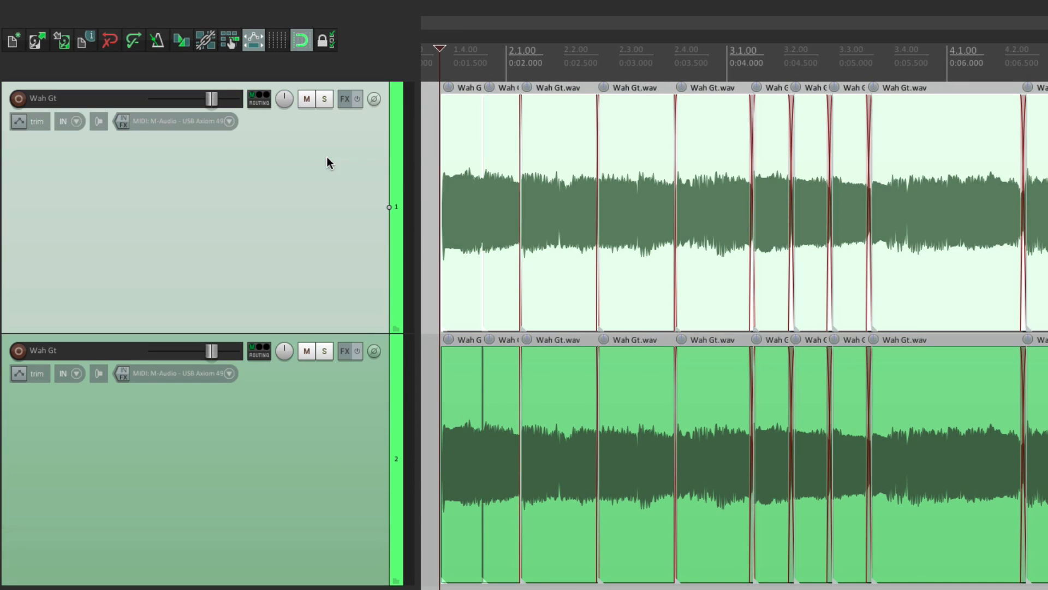
pyautogui.rightClick(527, 150)
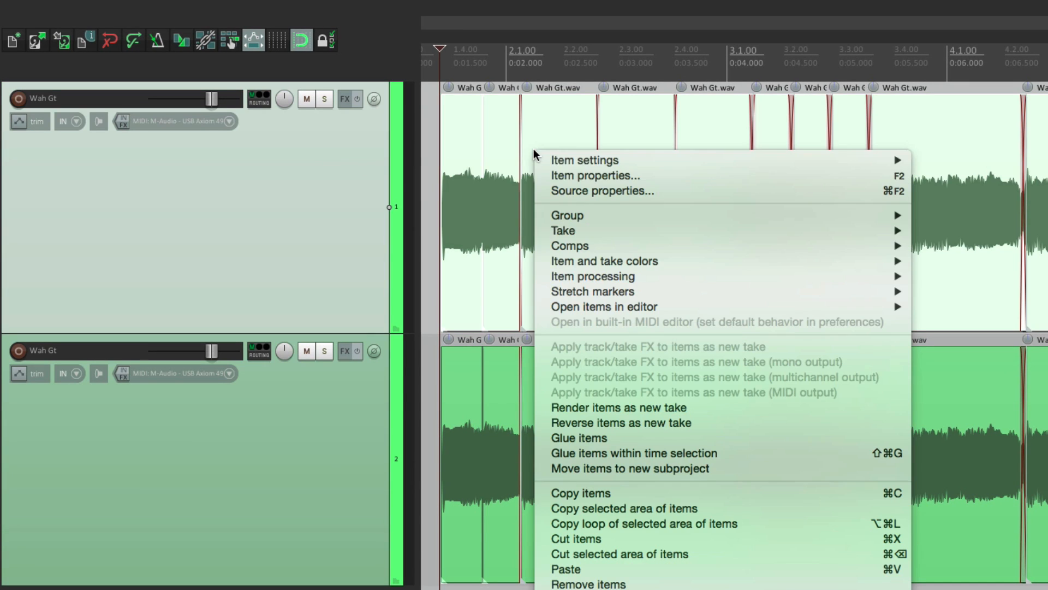
pyautogui.click(544, 440)
# Mute the duplicate Wah Gt track and hide it from both the track panel and the mixer through the Track Manager
pyautogui.click(307, 351)
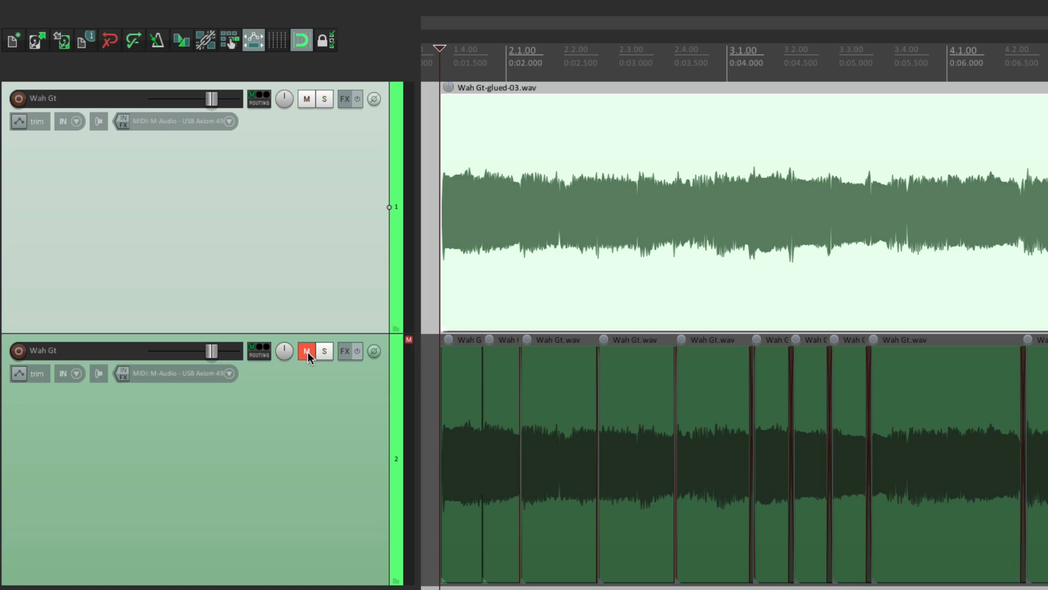
pyautogui.rightClick(374, 418)
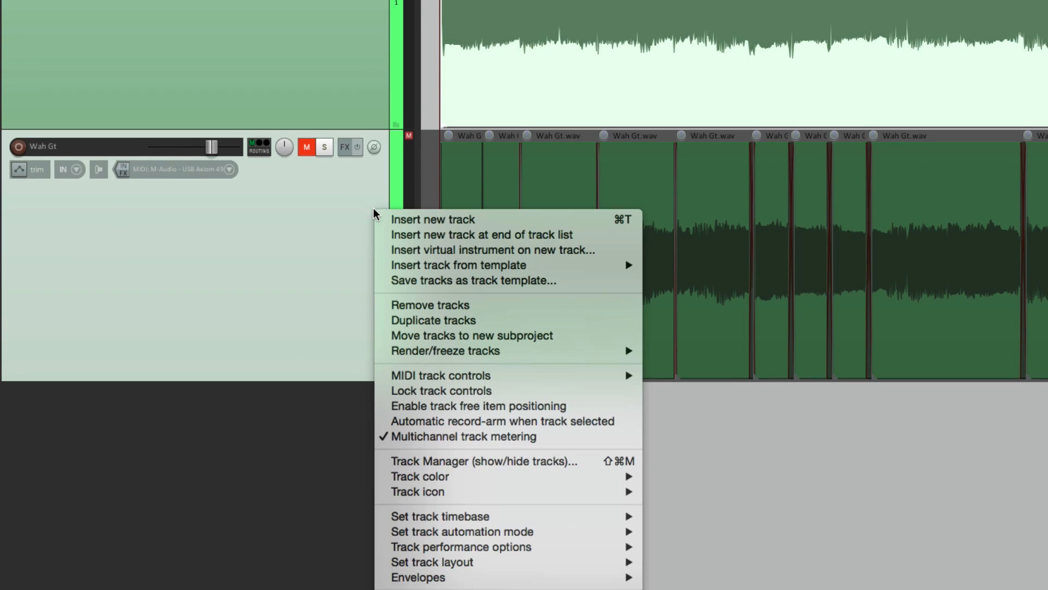
pyautogui.click(438, 464)
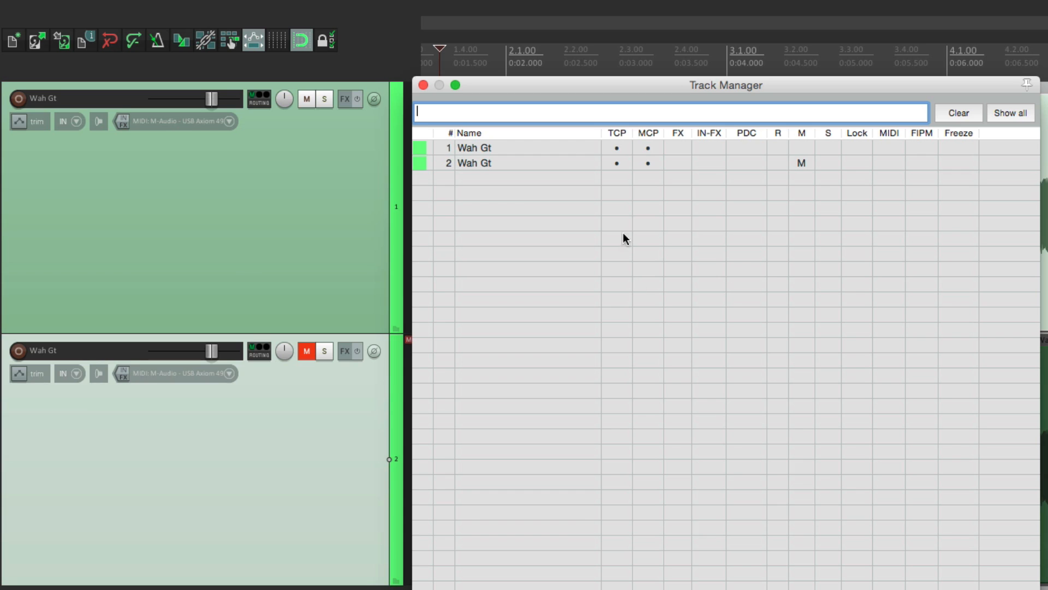
pyautogui.click(618, 166)
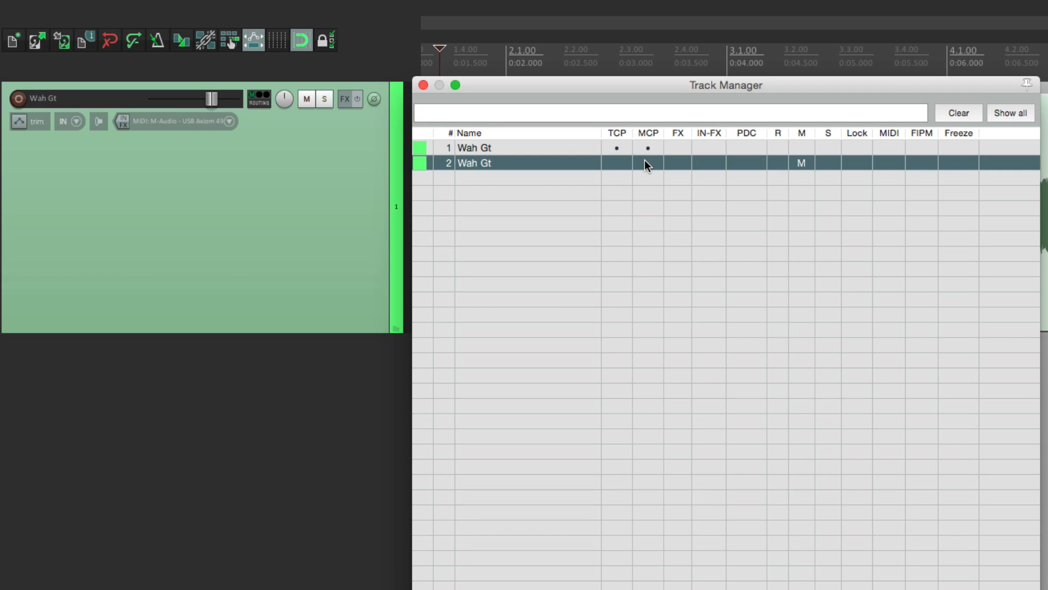
pyautogui.press('Escape')
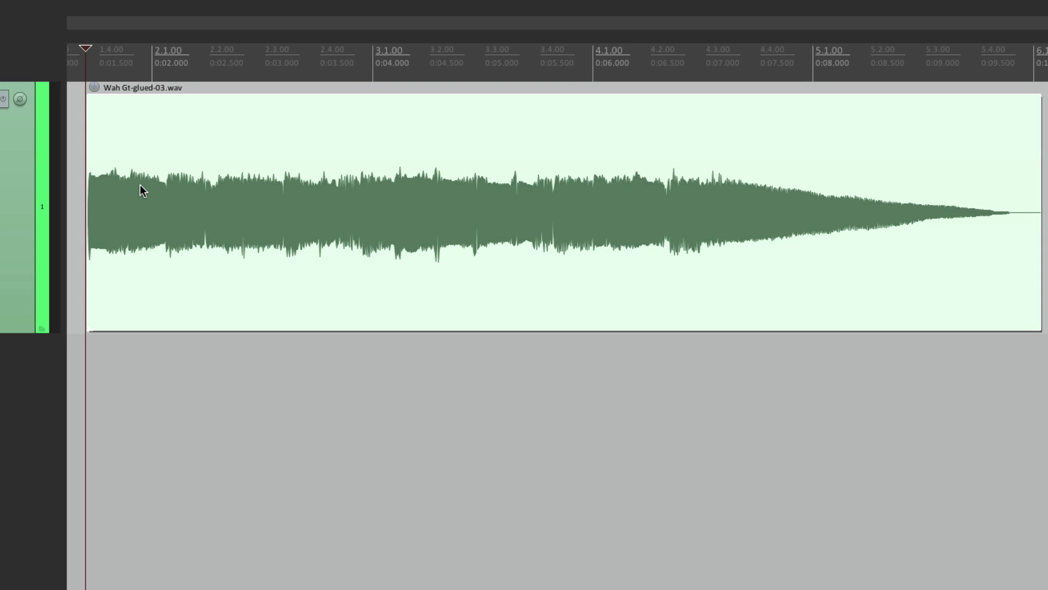
# Show the hidden second Wah Gt track again in the track panel and mixer, and unmute it
pyautogui.press('super+shift+m')
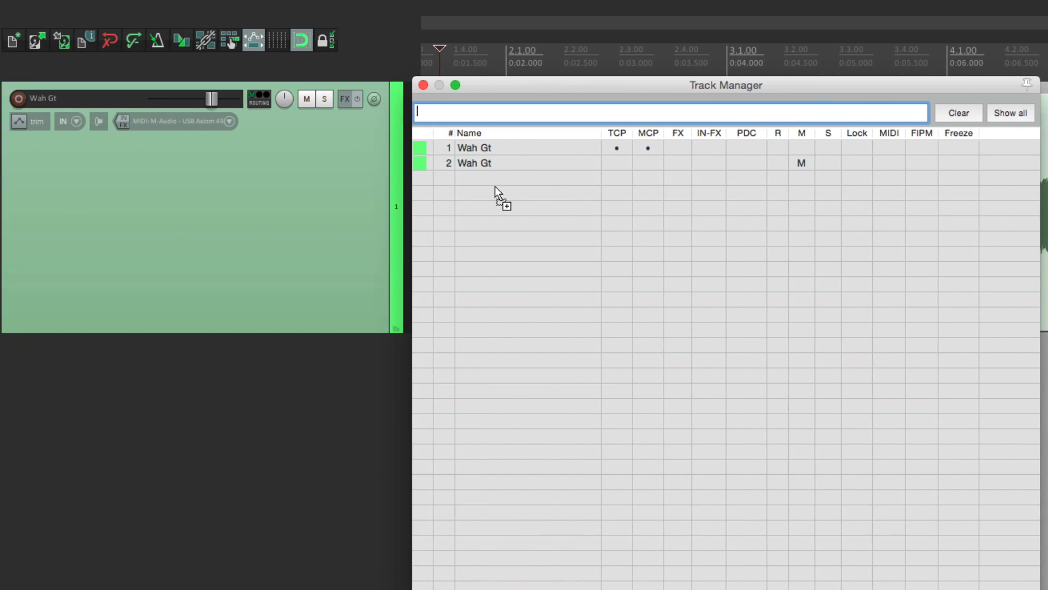
pyautogui.click(620, 163)
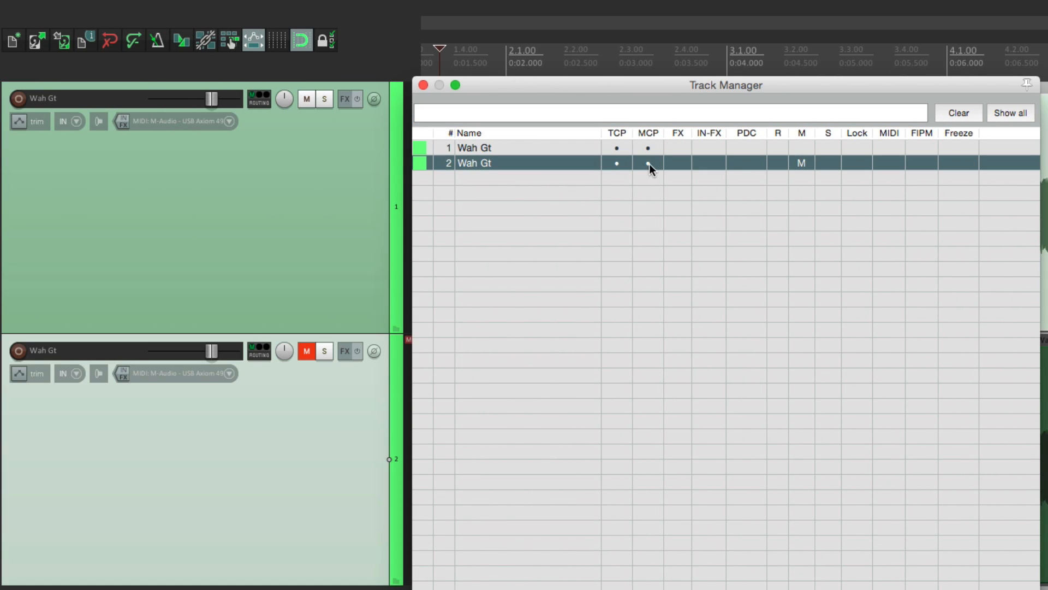
pyautogui.click(808, 164)
pyautogui.press('super+shift+m')
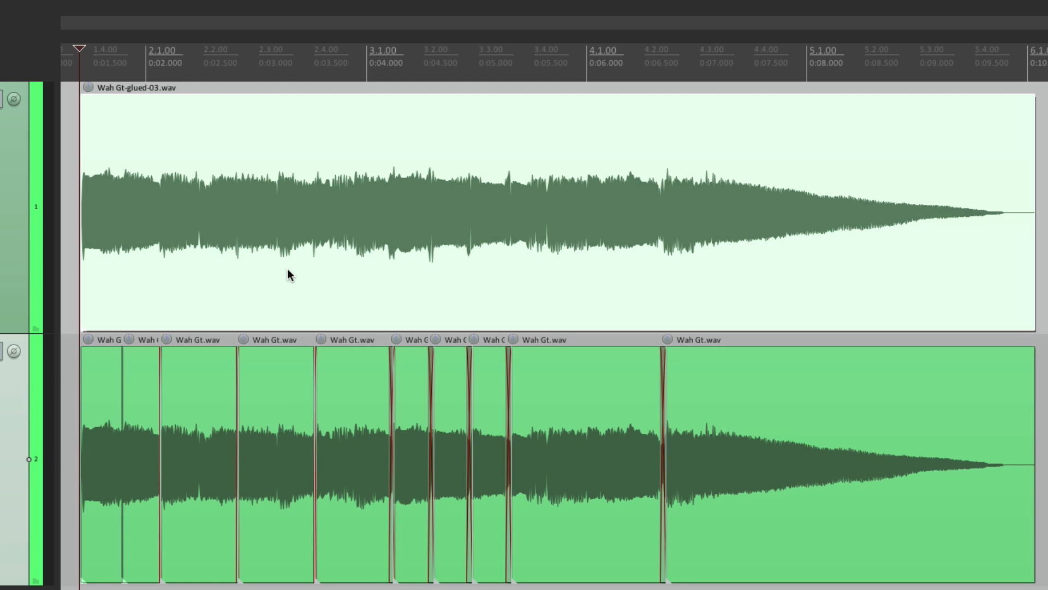
# Place a copy of the glued Wah Gt item shortly before bar 7, and select all the separate items on the second track
pyautogui.scroll(-5, 287, 268)
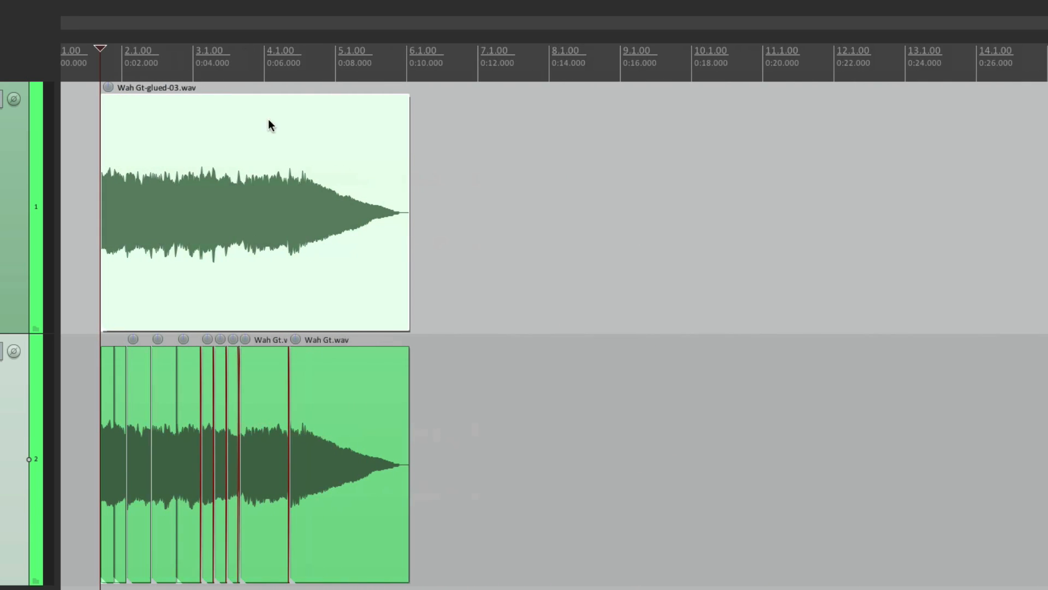
pyautogui.moveTo(195, 136); pyautogui.dragTo(491, 185)
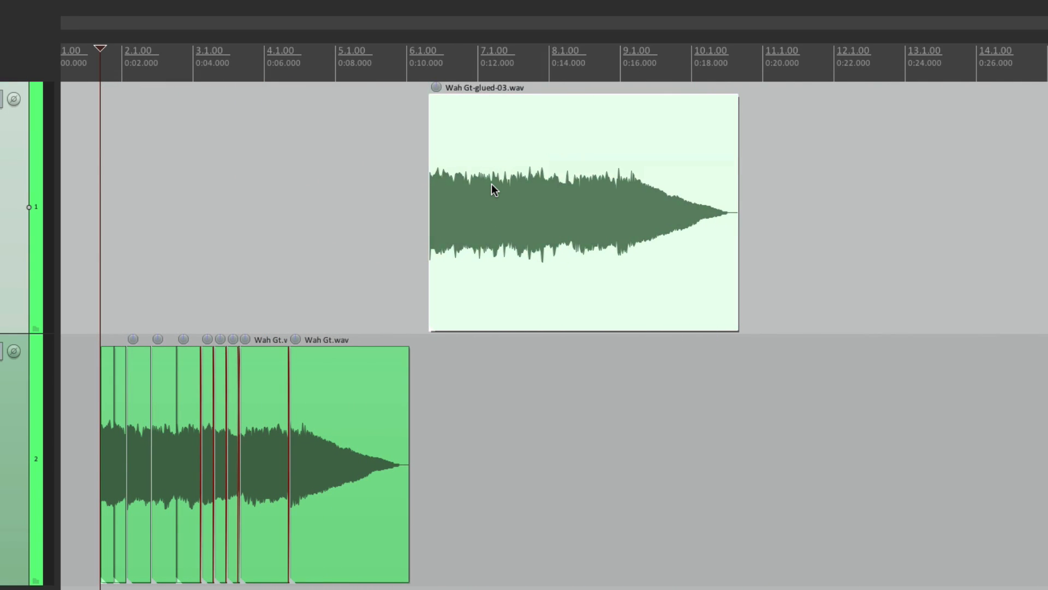
pyautogui.hotkey('ctrl', 'z')
pyautogui.moveTo(182, 149); pyautogui.dragTo(577, 163)
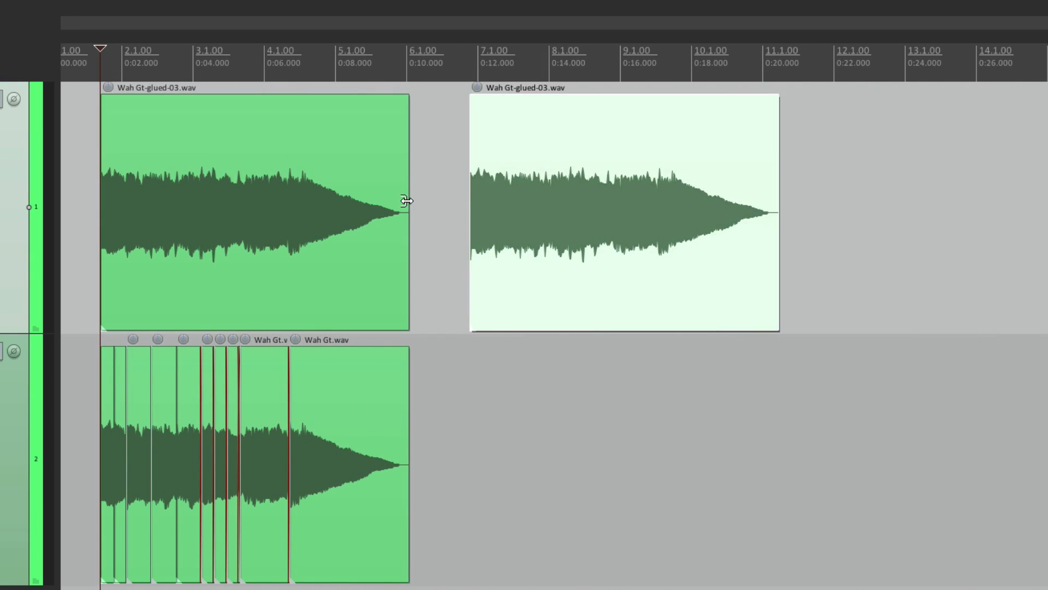
pyautogui.click(108, 363)
pyautogui.keyDown('shift'); pyautogui.click(337, 390); pyautogui.keyUp('shift')
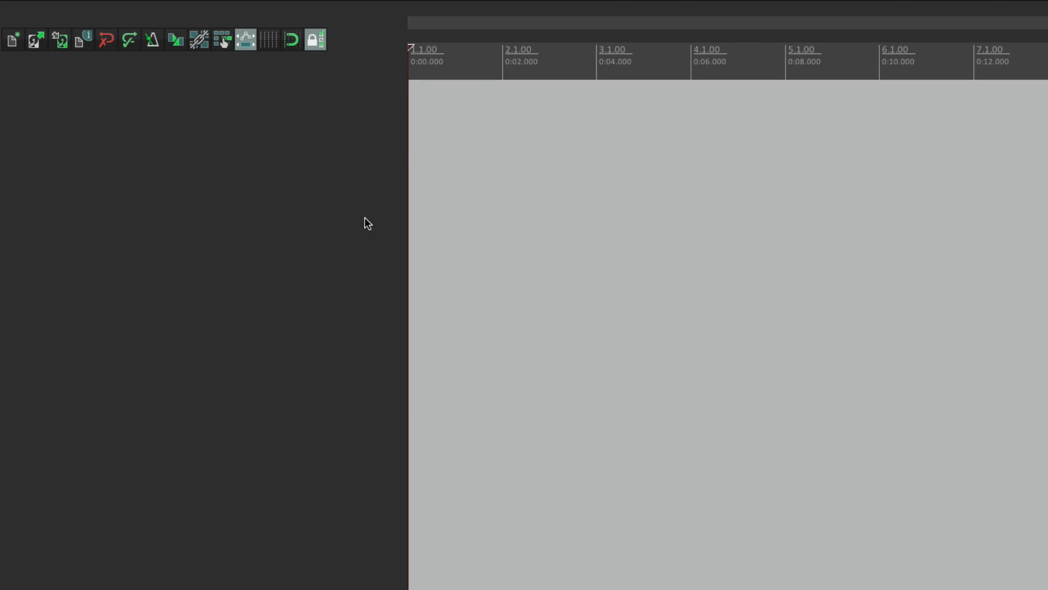
# Insert a new track from the Drum Machine track template
pyautogui.rightClick(365, 219)
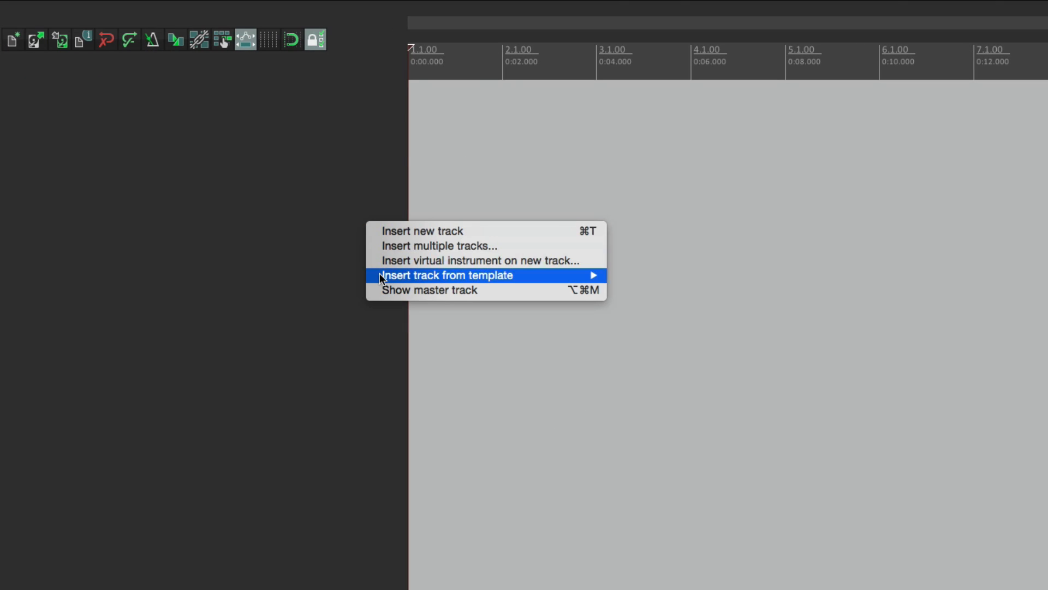
pyautogui.moveTo(380, 276)
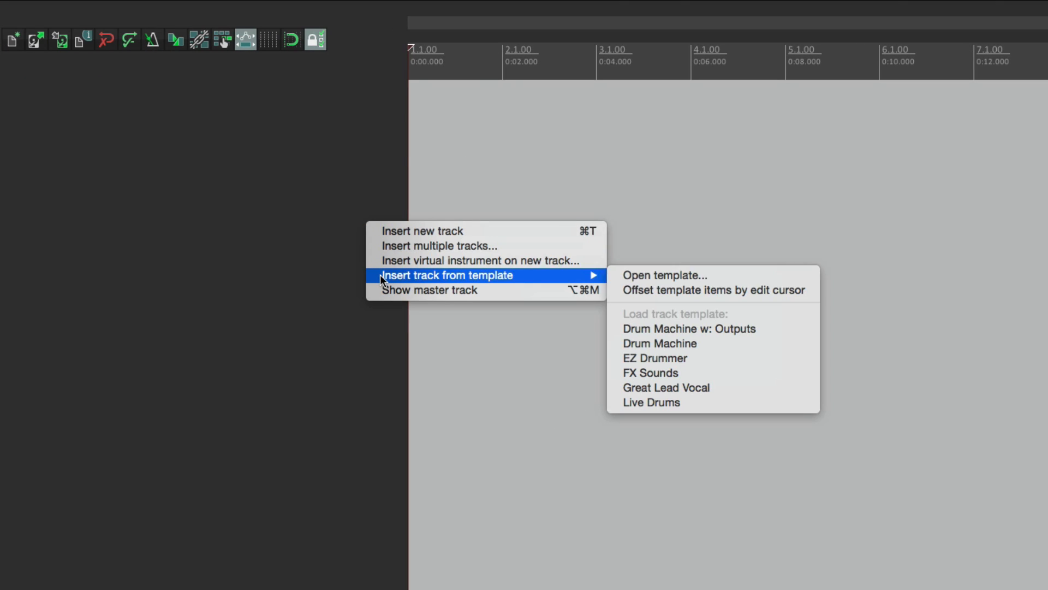
pyautogui.click(735, 346)
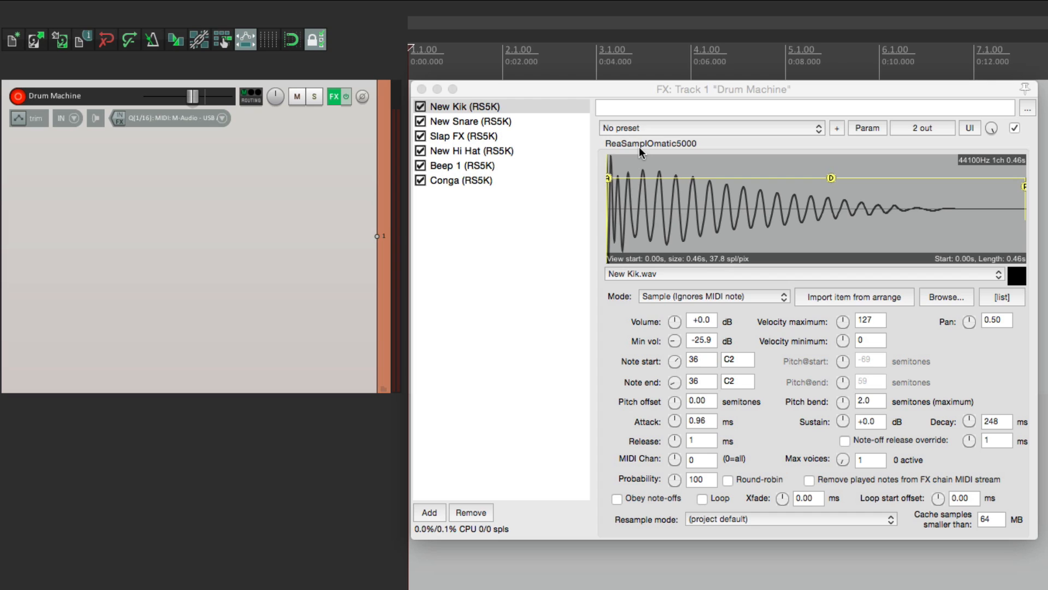
# Examine the New Kik and New Snare samplers in the Drum Machine FX chain and close the FX window
pyautogui.click(525, 104)
pyautogui.click(530, 120)
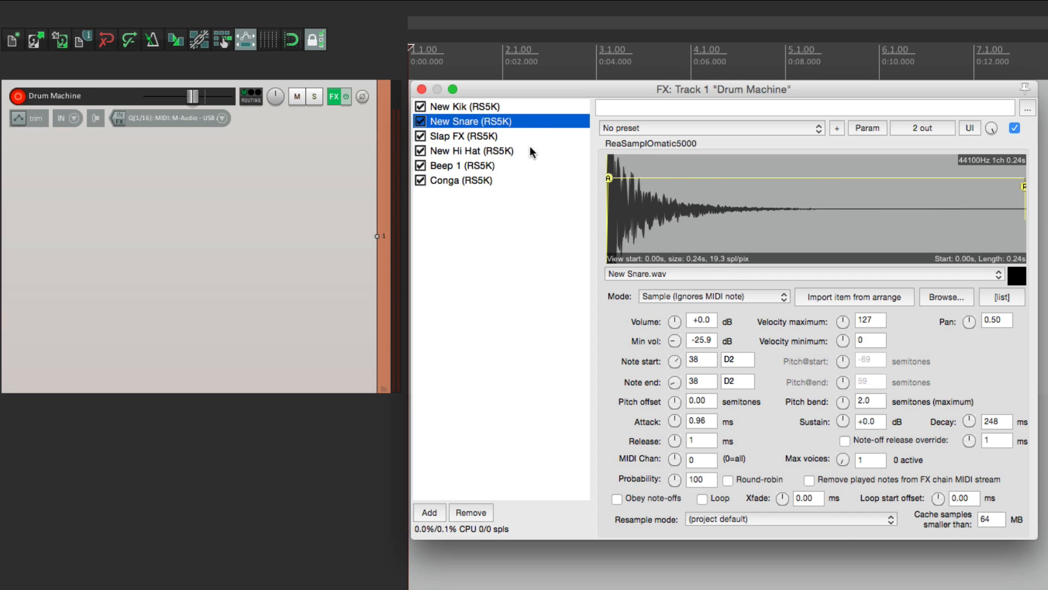
pyautogui.click(422, 89)
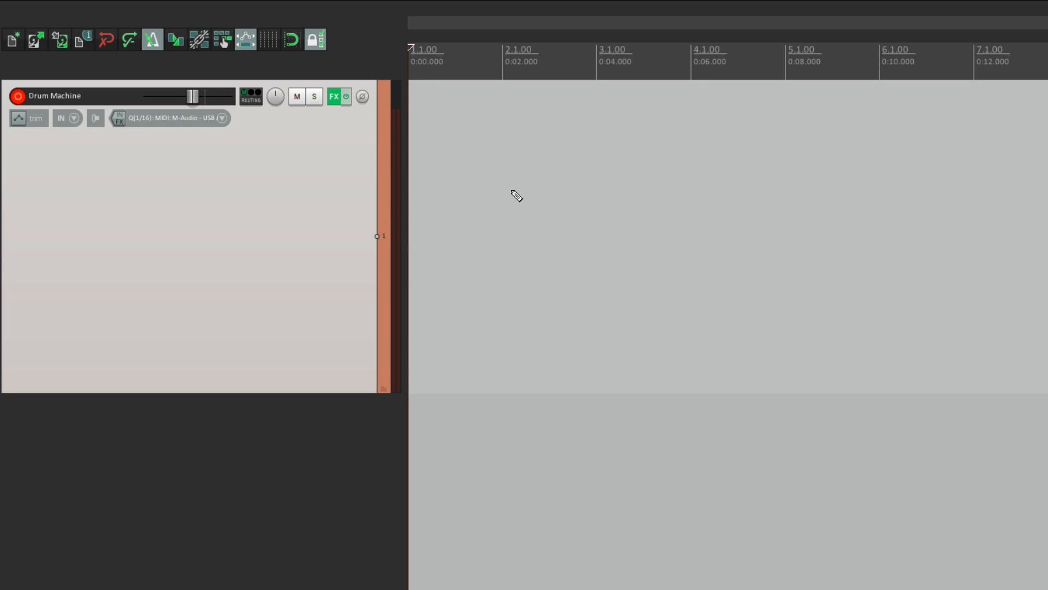
# Record a two-bar MIDI drum beat starting at bar 2 on the Drum Machine track, and play it back from just before bar 2
pyautogui.press('super+r')
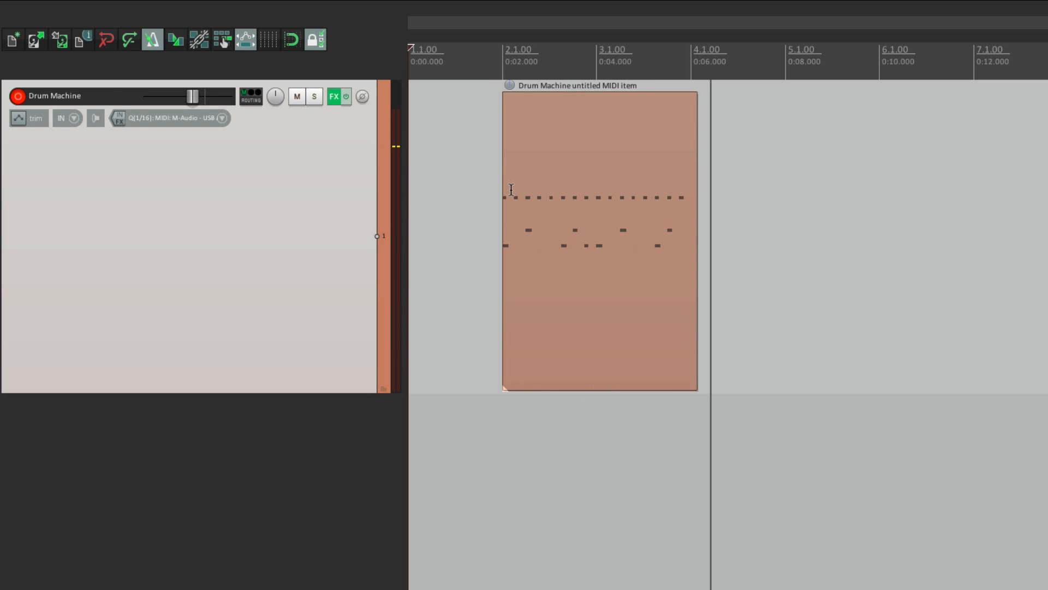
pyautogui.scroll(4, 468, 184)
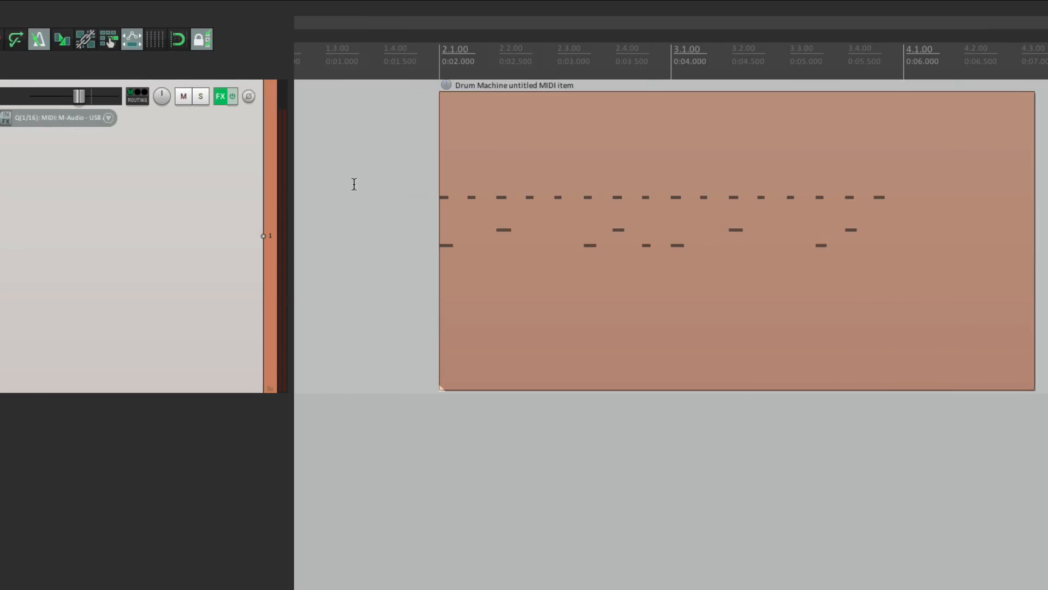
pyautogui.click(217, 191)
pyautogui.press('space')
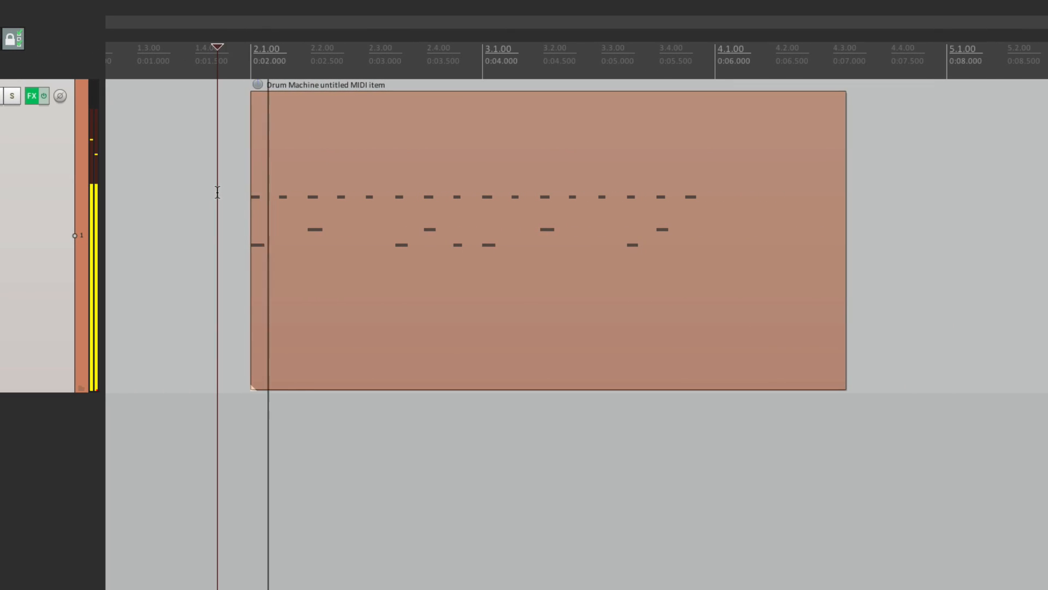
pyautogui.scroll(-4, 366, 140)
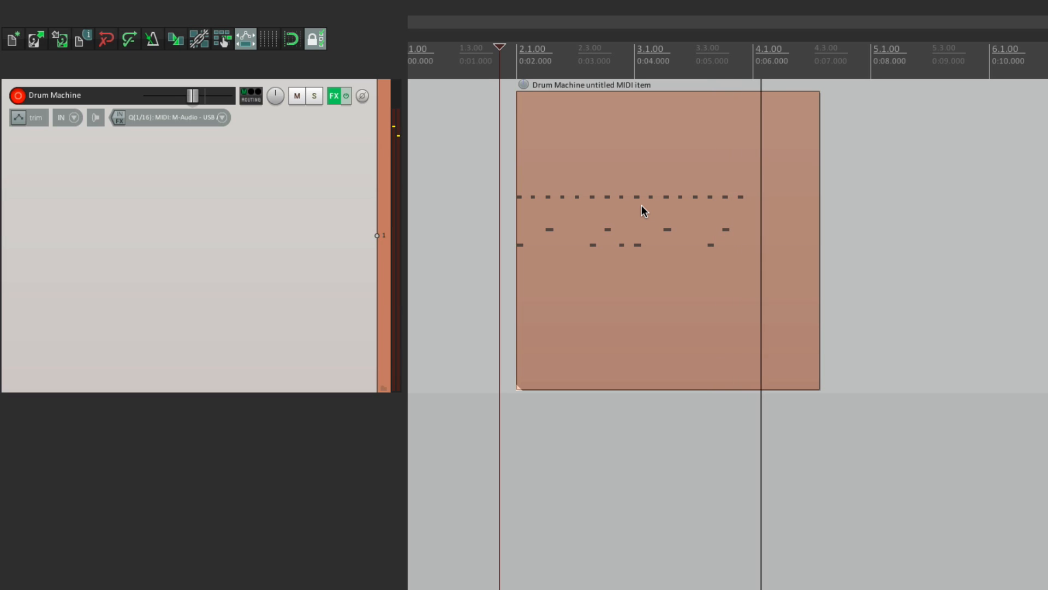
pyautogui.press('space')
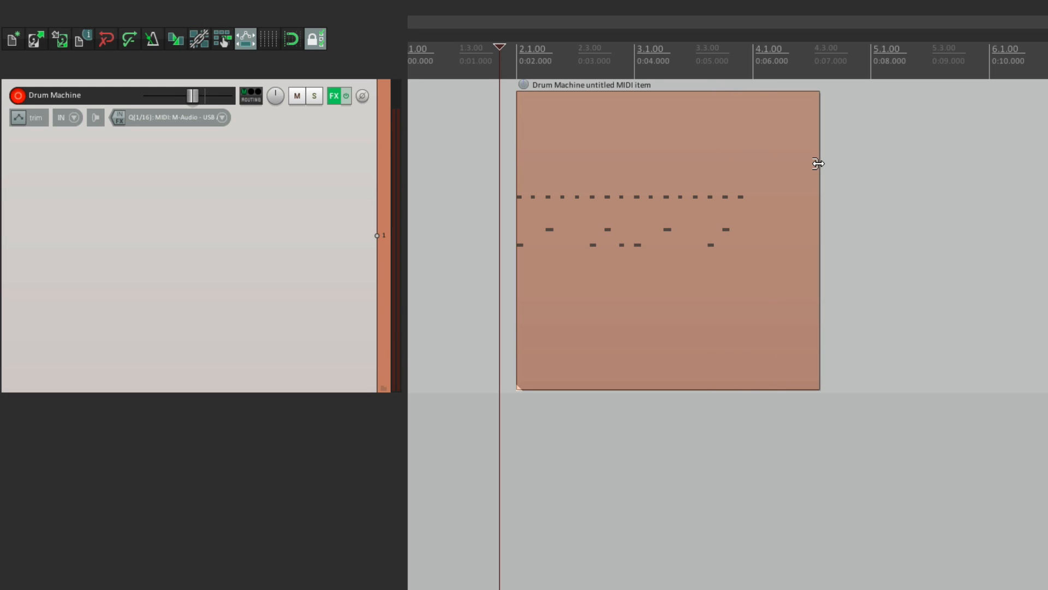
# Extend the end of the recorded Drum Machine MIDI item to shortly before bar 7
pyautogui.moveTo(819, 161); pyautogui.dragTo(1047, 158)
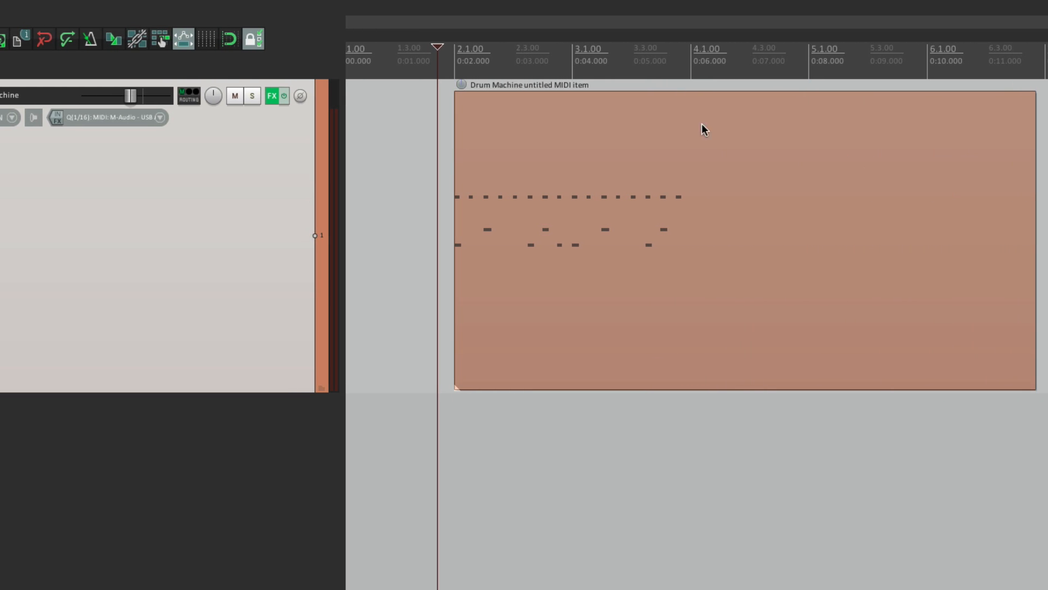
# Trim the recorded Drum Machine MIDI item so it starts exactly at 2.1.00 and ends exactly at 4.1.00
pyautogui.scroll(4, 475, 243)
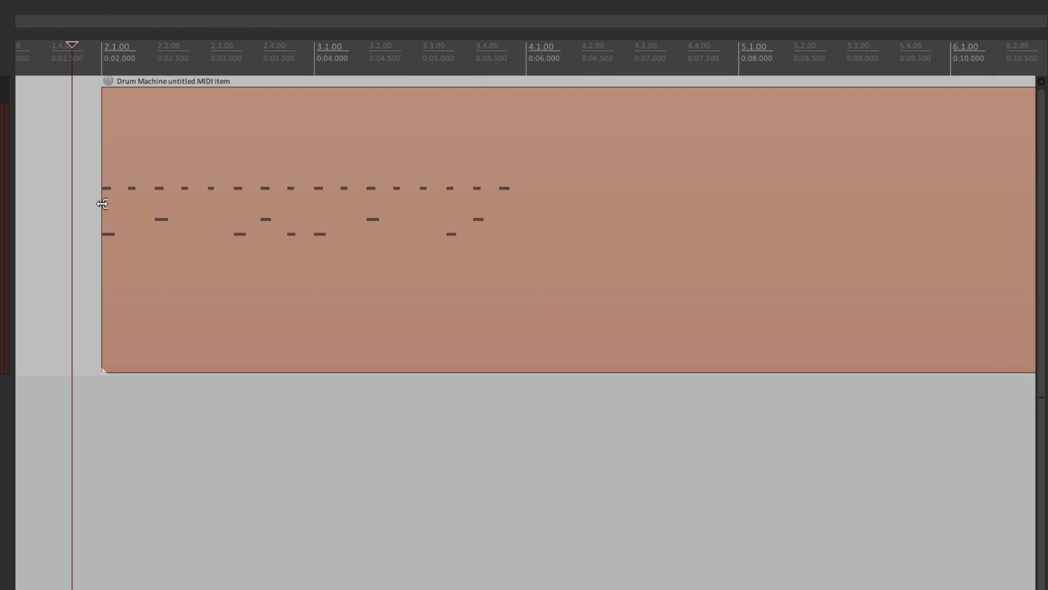
pyautogui.moveTo(101, 204); pyautogui.dragTo(32, 206)
pyautogui.scroll(3, 52, 232)
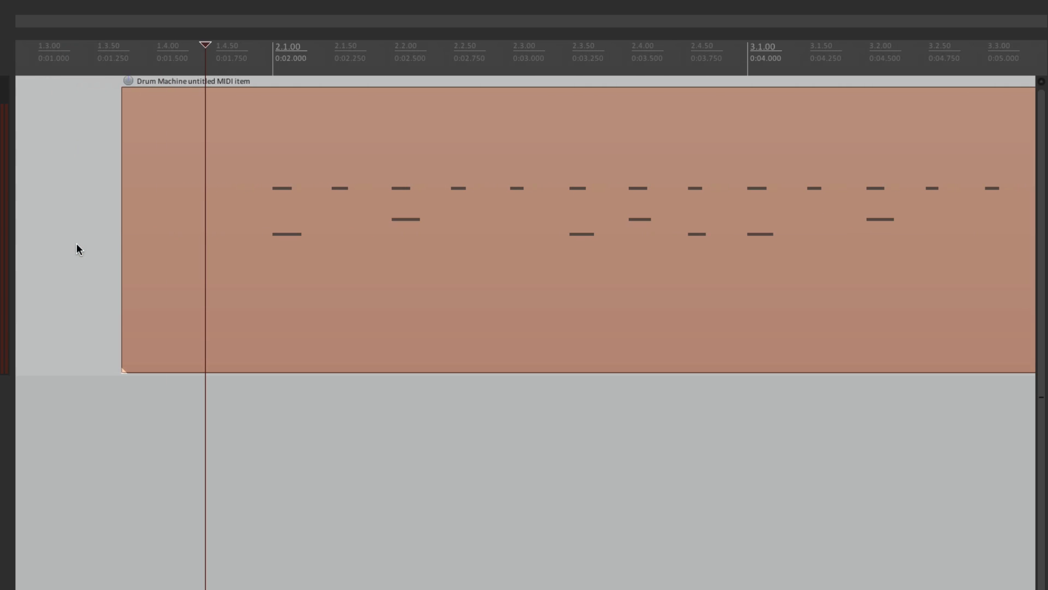
pyautogui.moveTo(118, 232); pyautogui.dragTo(272, 223)
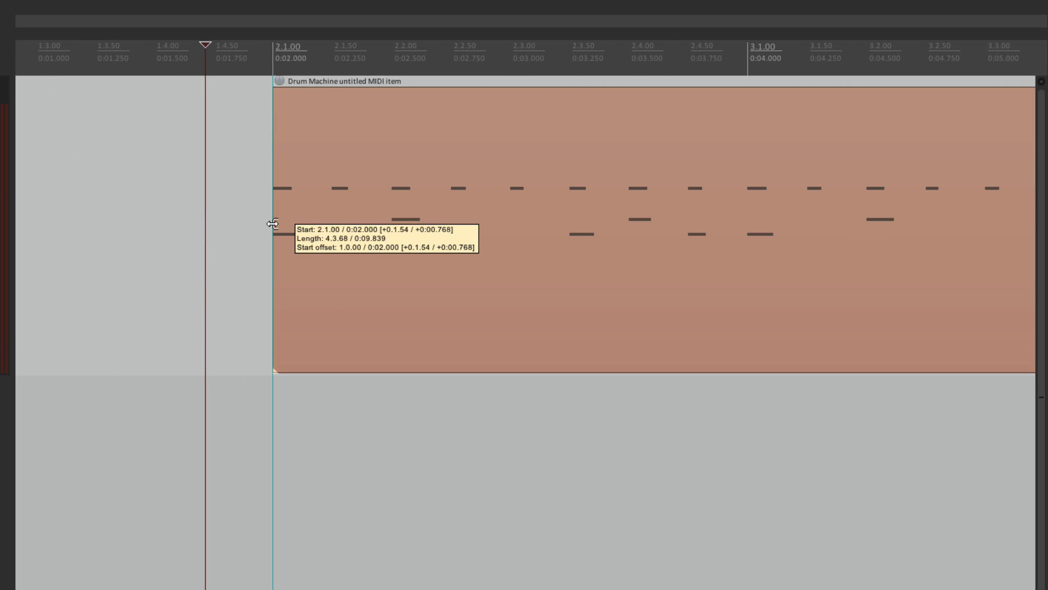
pyautogui.scroll(-5, 272, 225)
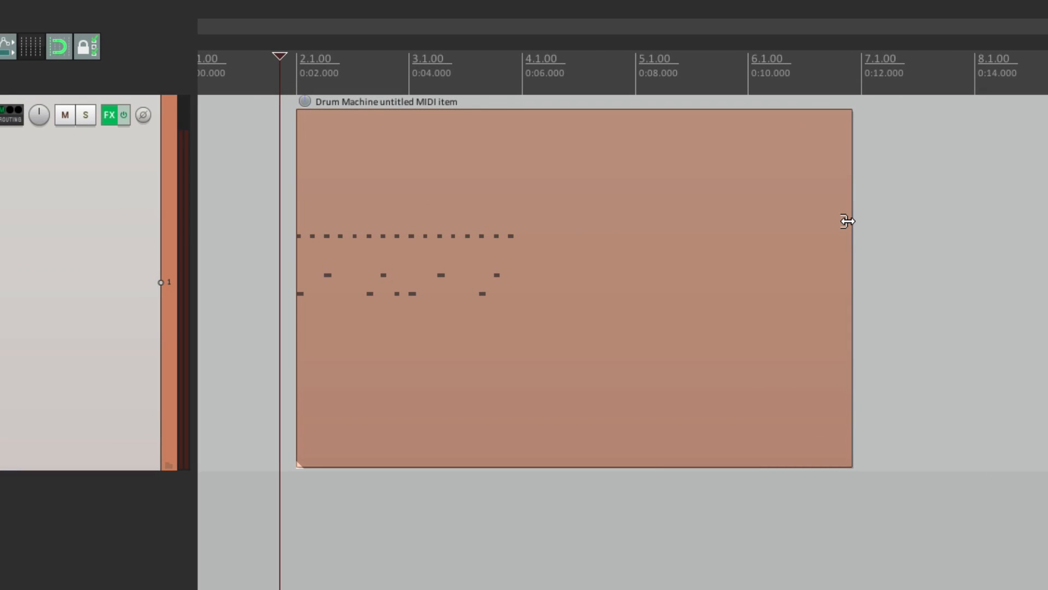
pyautogui.moveTo(847, 222); pyautogui.dragTo(522, 264)
pyautogui.scroll(3, 303, 244)
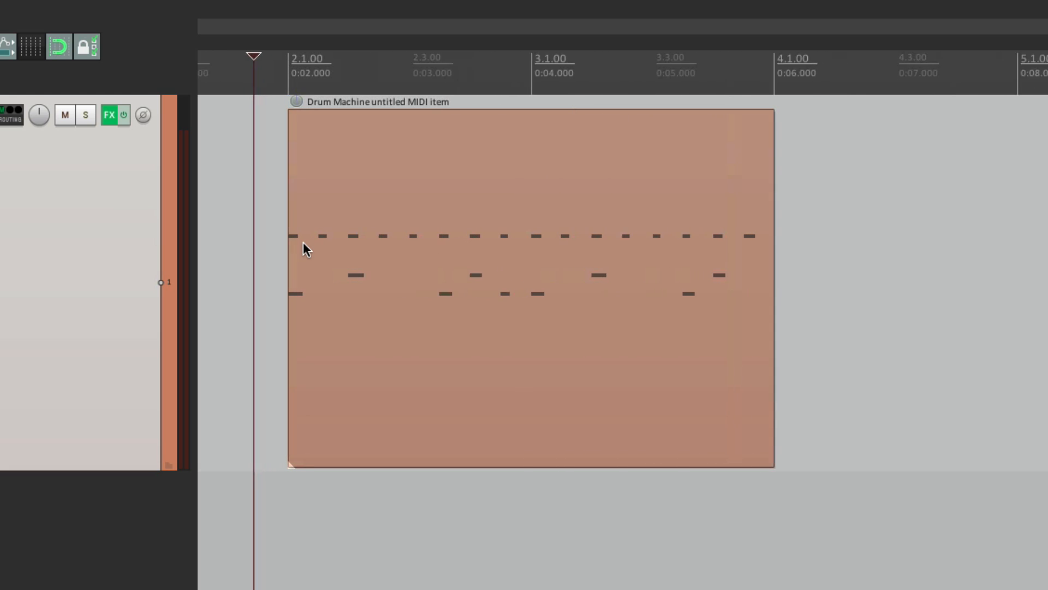
pyautogui.scroll(1, 303, 241)
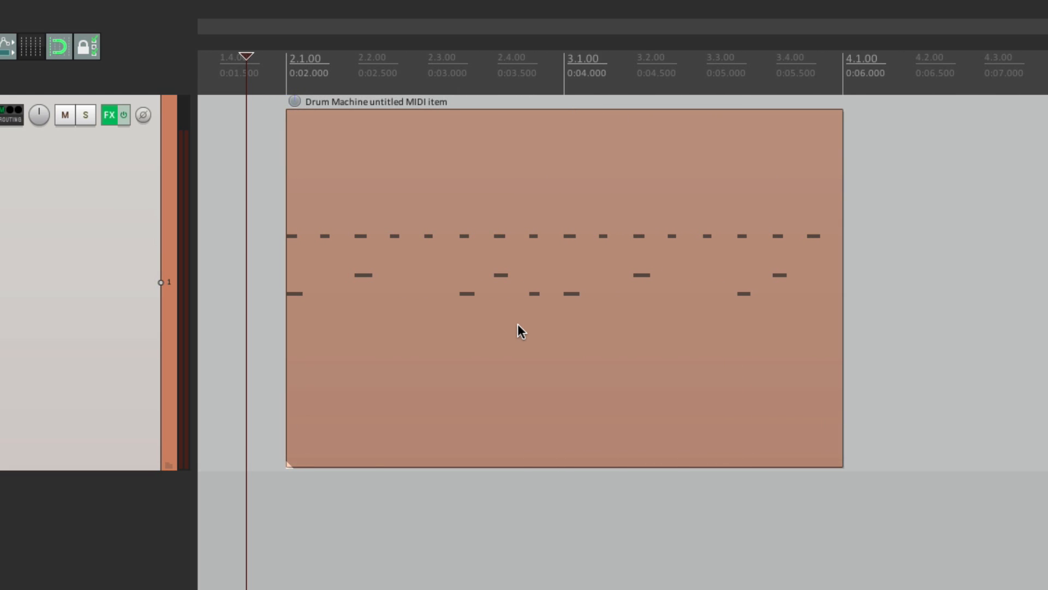
# Try extending the end of the unglued two-bar item past bar 7, and undo it
pyautogui.scroll(-6, 517, 323)
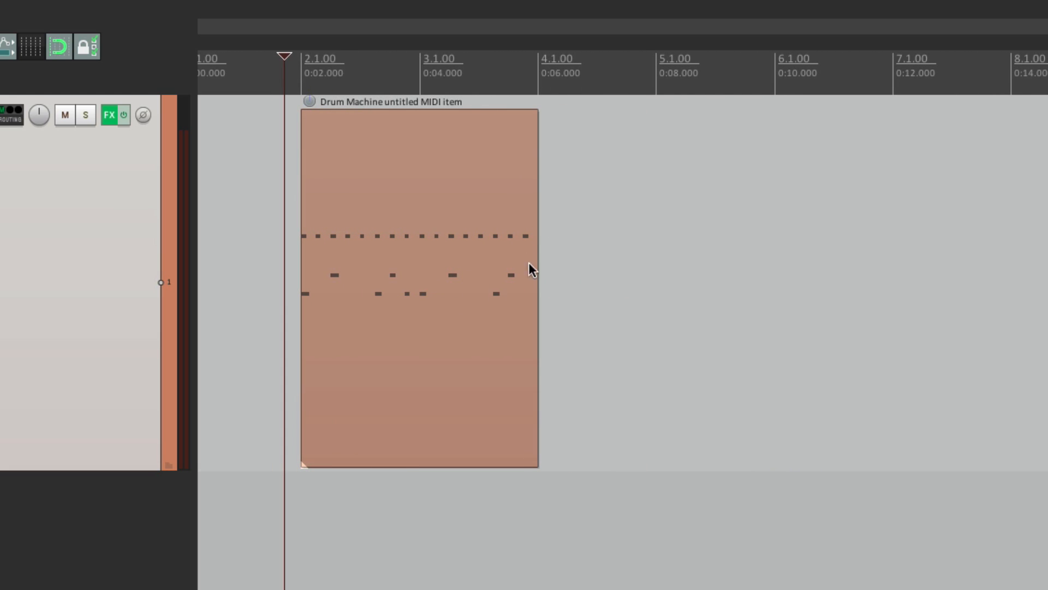
pyautogui.moveTo(536, 250); pyautogui.dragTo(944, 247)
pyautogui.hotkey('ctrl', 'z')
# Glue the trimmed two-bar Drum Machine MIDI item
pyautogui.rightClick(409, 195)
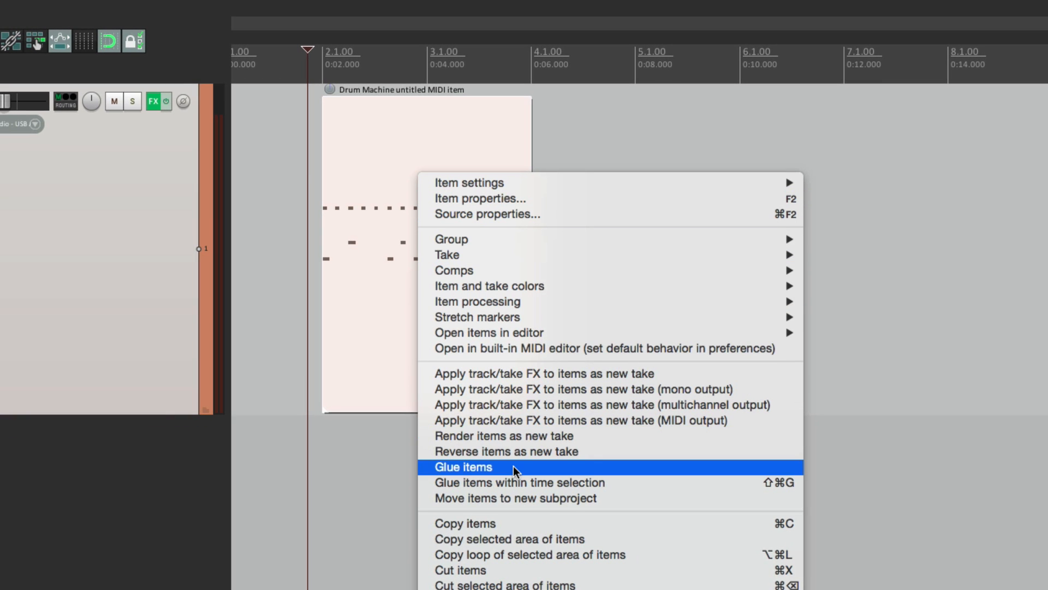
pyautogui.click(514, 466)
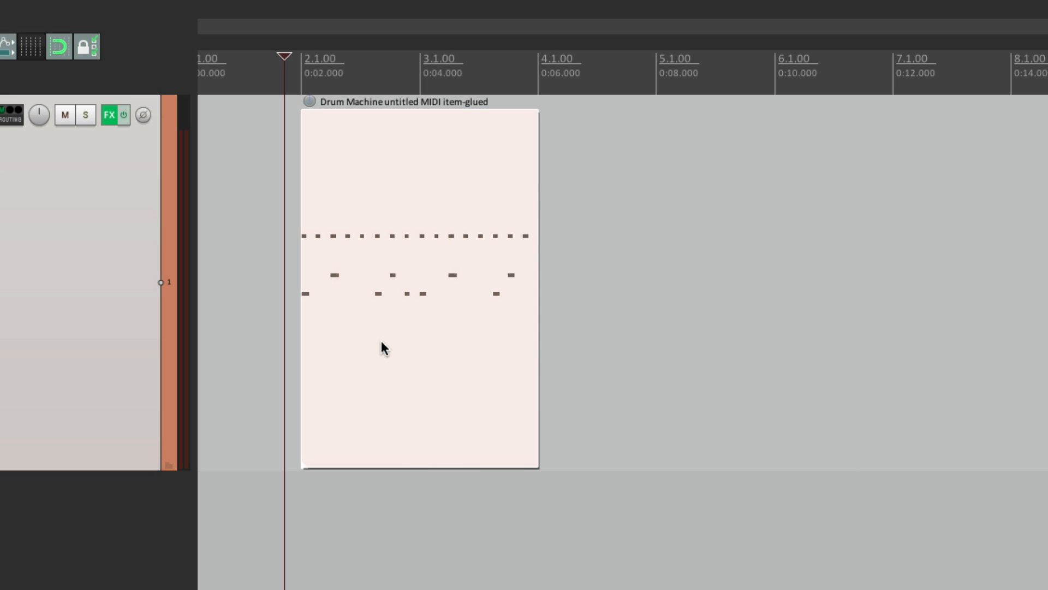
pyautogui.scroll(2, 322, 260)
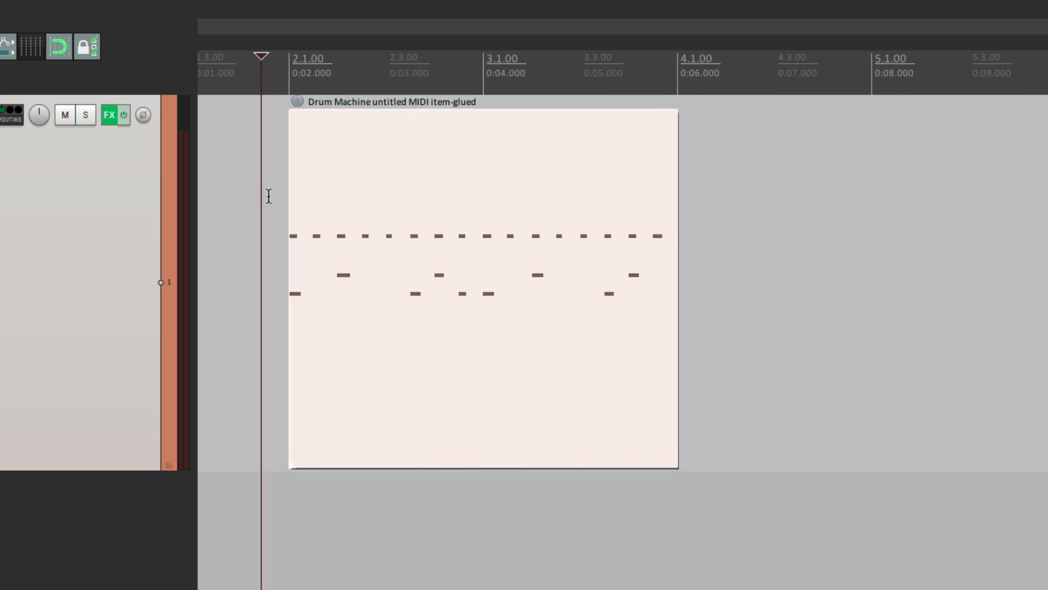
pyautogui.scroll(-2, 578, 219)
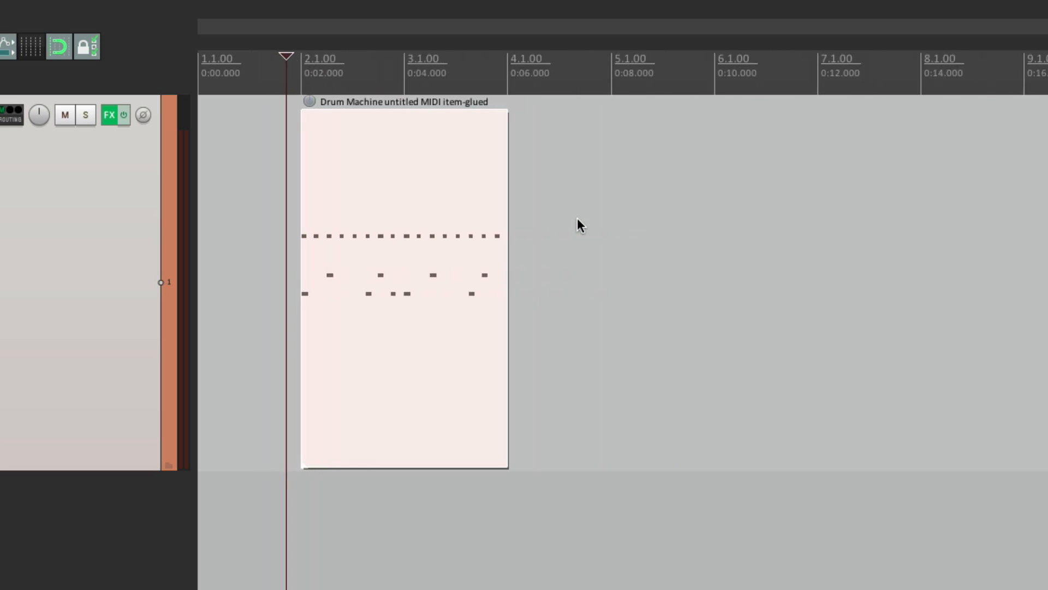
# Extend the end of the glued Drum Machine item so the pattern loops until about the middle of bar 15
pyautogui.scroll(-1, 578, 219)
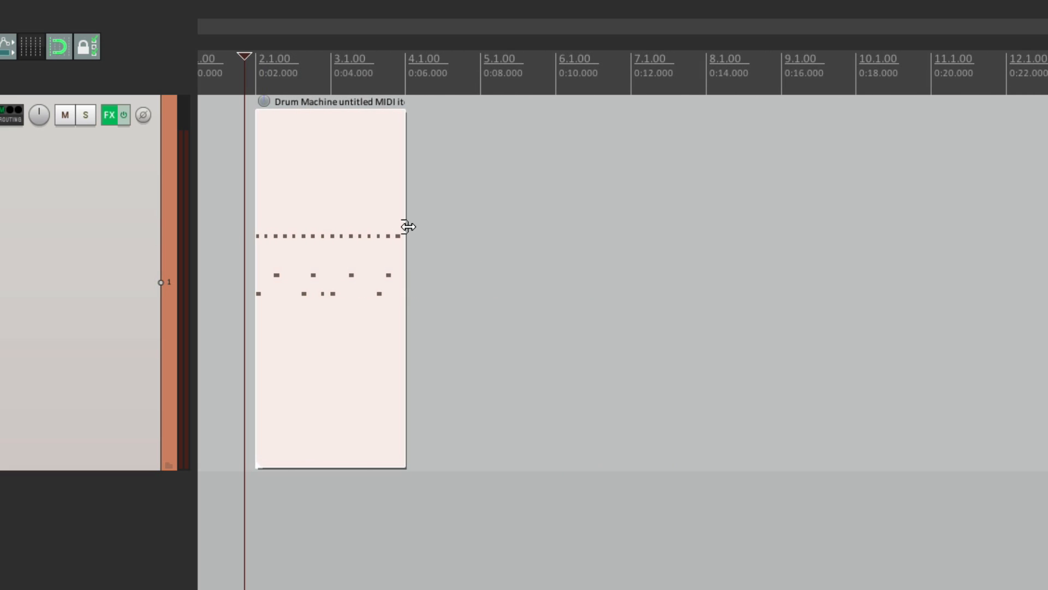
pyautogui.moveTo(405, 227); pyautogui.dragTo(1047, 230)
pyautogui.moveTo(952, 230); pyautogui.dragTo(1047, 229)
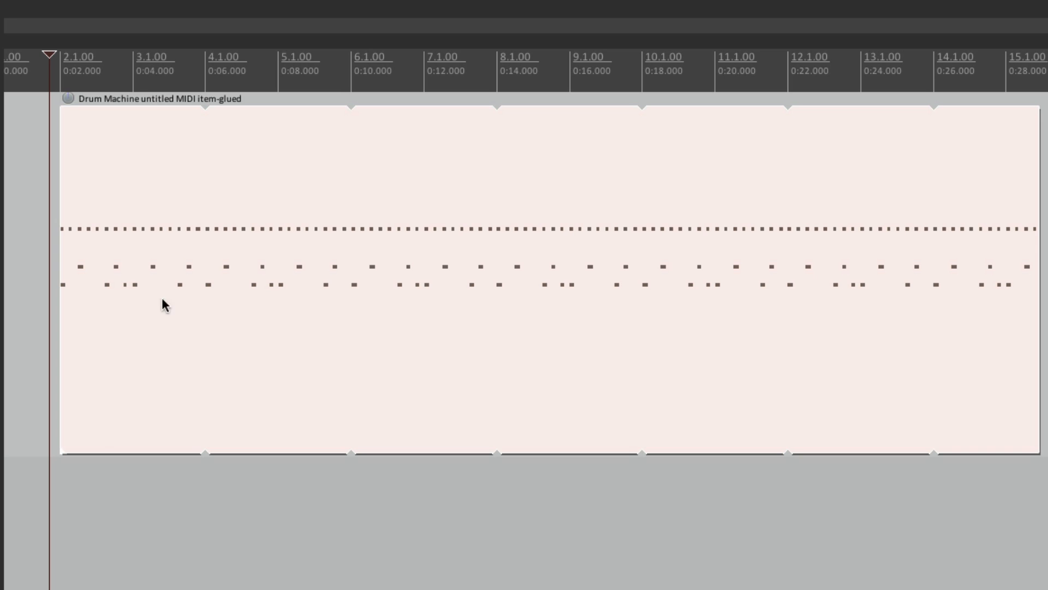
# Play back the looped drum pattern from just before bar 2, following it past the first loop points, and stop
pyautogui.click(57, 502)
pyautogui.scroll(3, 56, 501)
pyautogui.press('space')
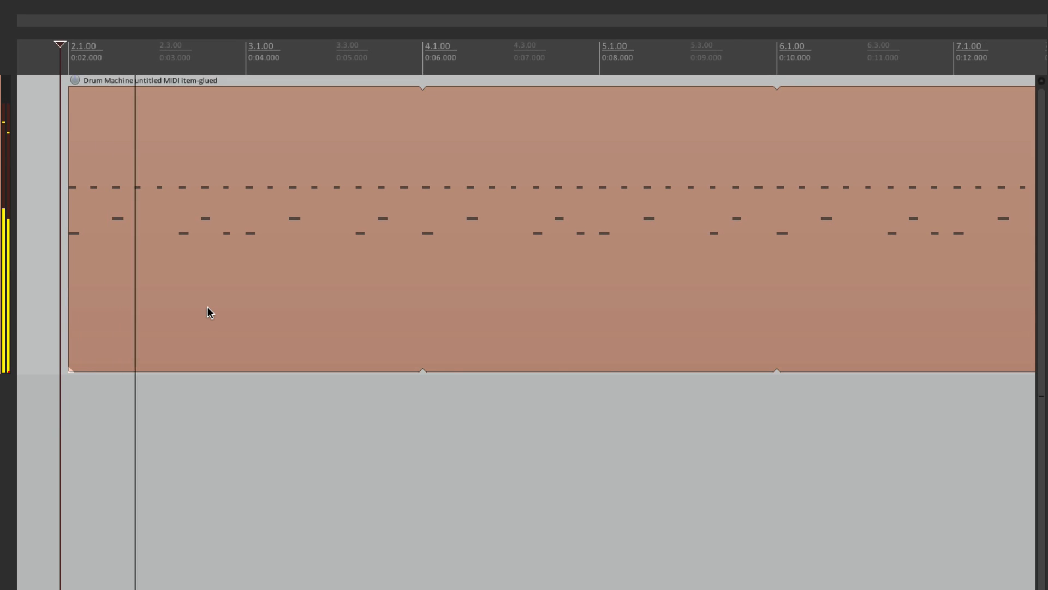
pyautogui.scroll(3, 207, 307)
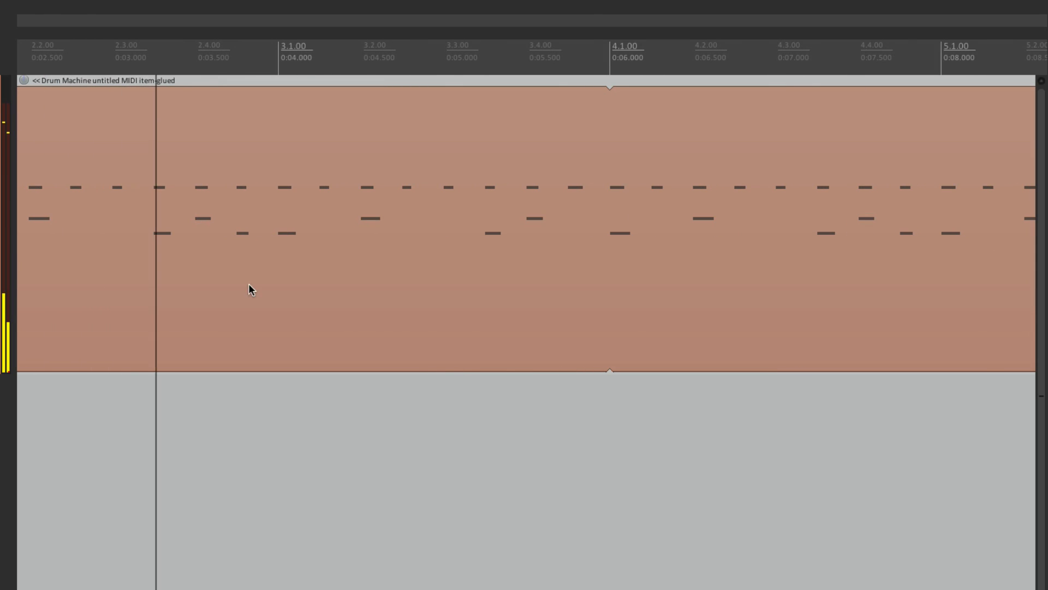
pyautogui.scroll(-4, 286, 295)
pyautogui.hscroll(3, 286, 295)
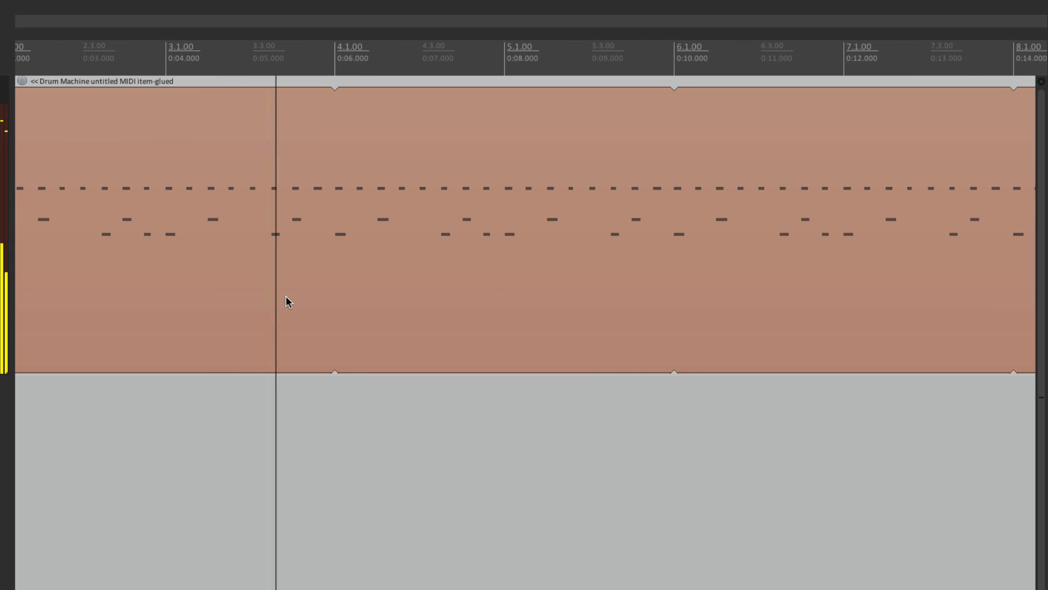
pyautogui.hscroll(2, 287, 298)
pyautogui.hscroll(3, 275, 283)
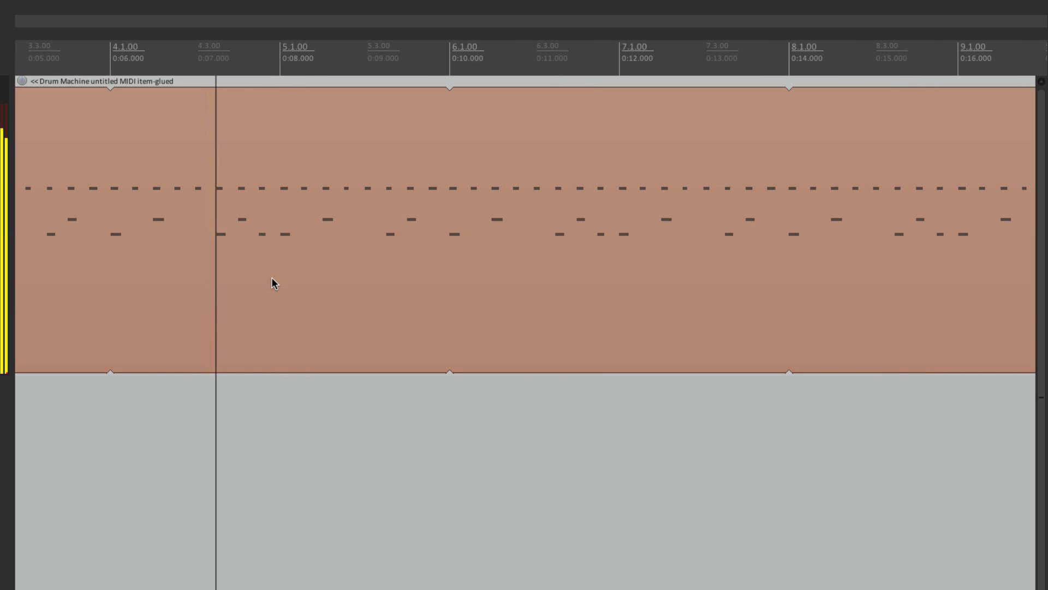
pyautogui.hscroll(3, 290, 283)
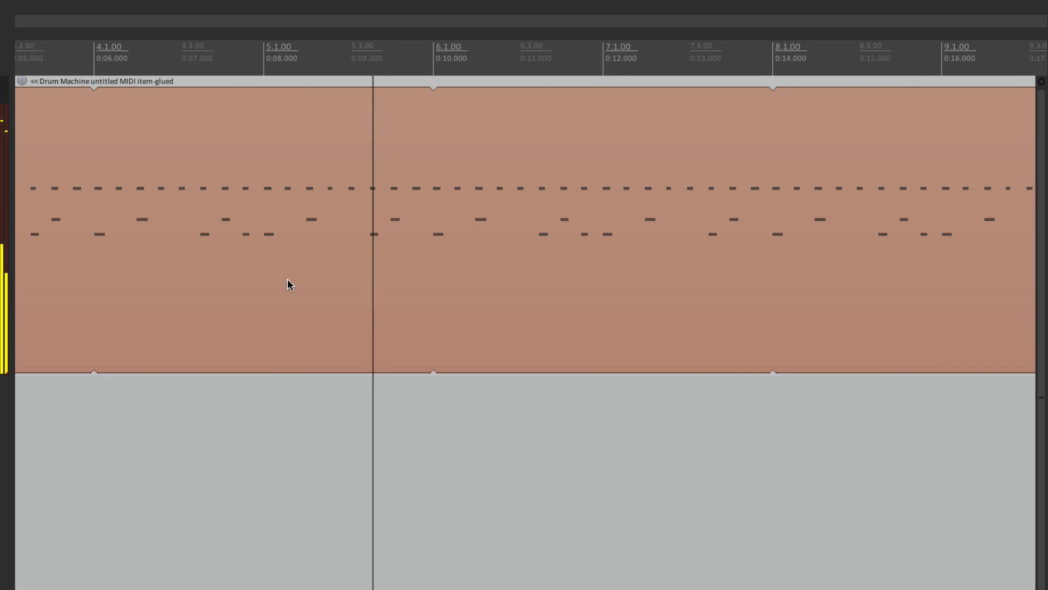
pyautogui.press('space')
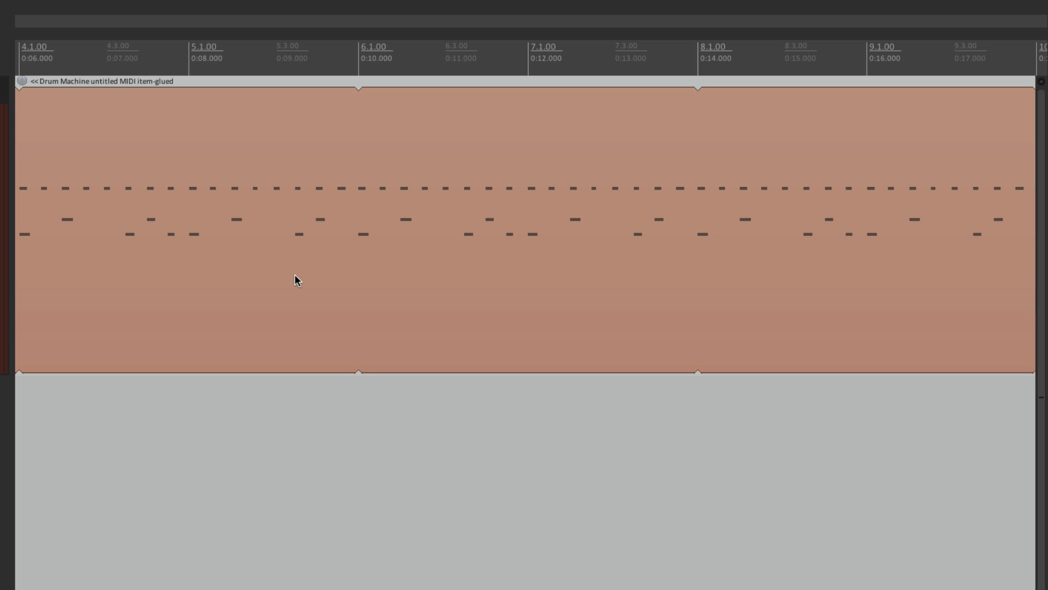
# Examine the looped pattern's notes in the MIDI editor and close the editor
pyautogui.scroll(-5, 266, 292)
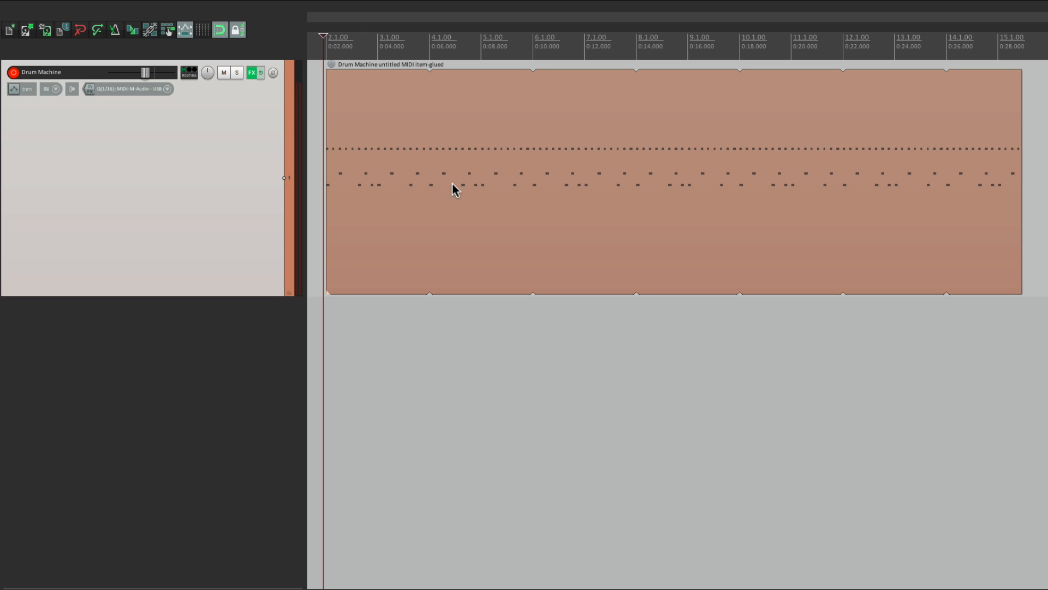
pyautogui.doubleClick(435, 131)
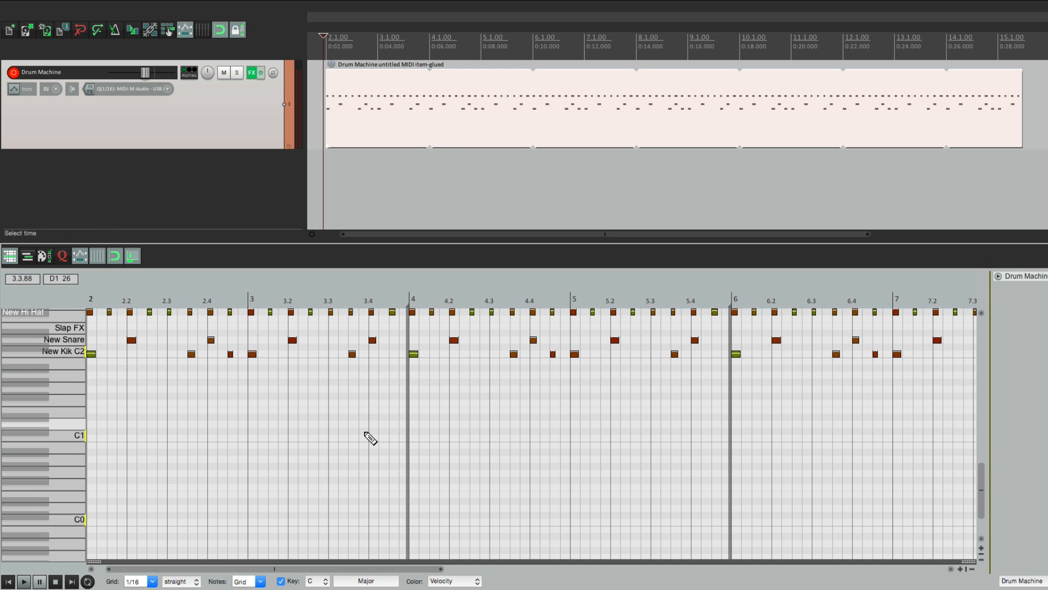
pyautogui.scroll(3, 370, 439)
pyautogui.press('Escape')
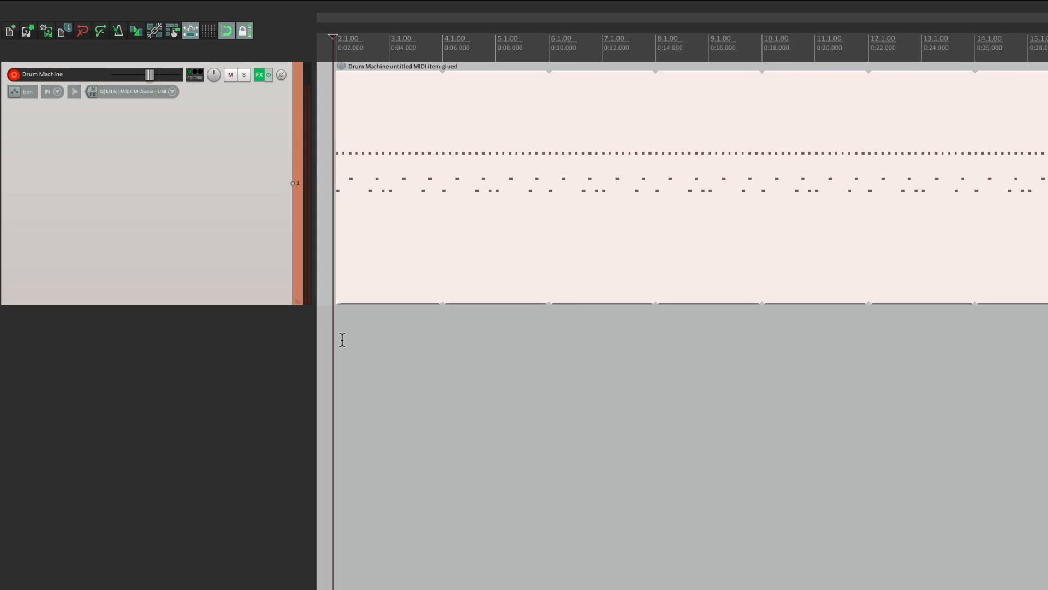
# Copy all six samplers, New Kik through Conga, from the Drum Machine track's FX chain onto the glued MIDI item, and close the item's FX window
pyautogui.click(325, 338)
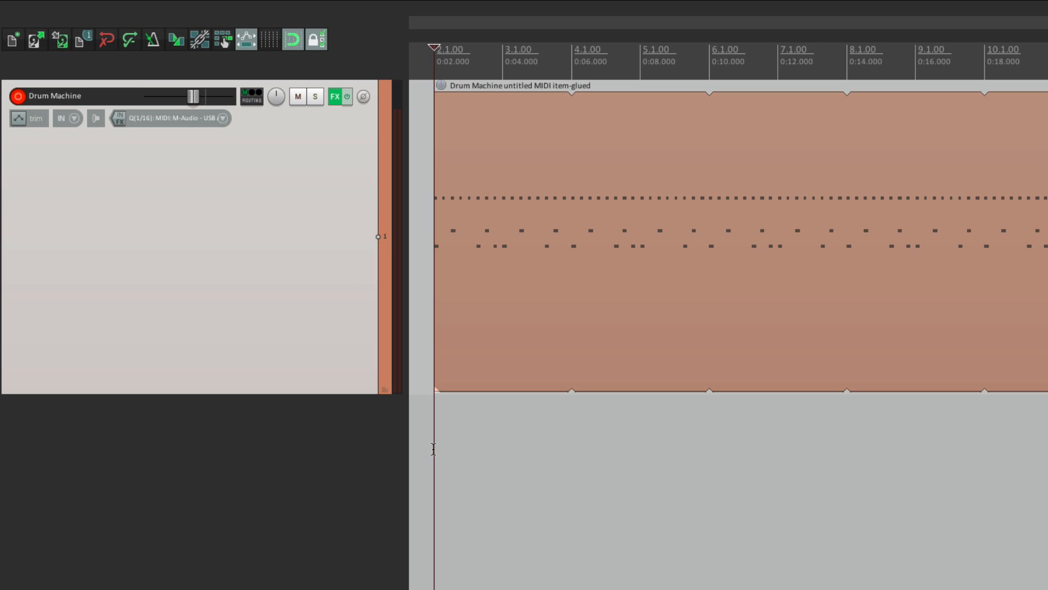
pyautogui.click(333, 99)
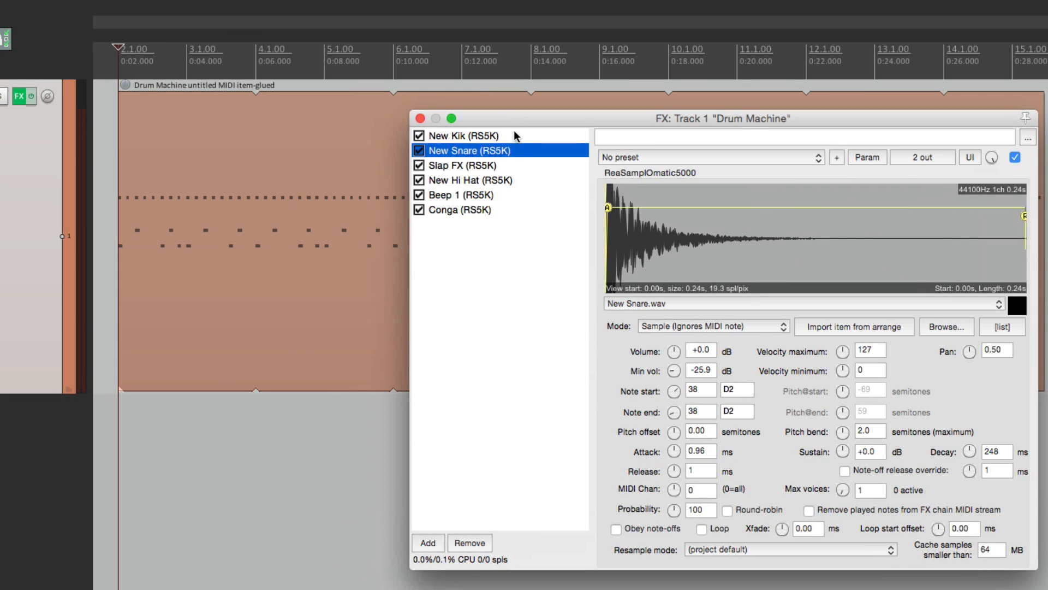
pyautogui.click(516, 137)
pyautogui.keyDown('shift'); pyautogui.click(515, 209); pyautogui.keyUp('shift')
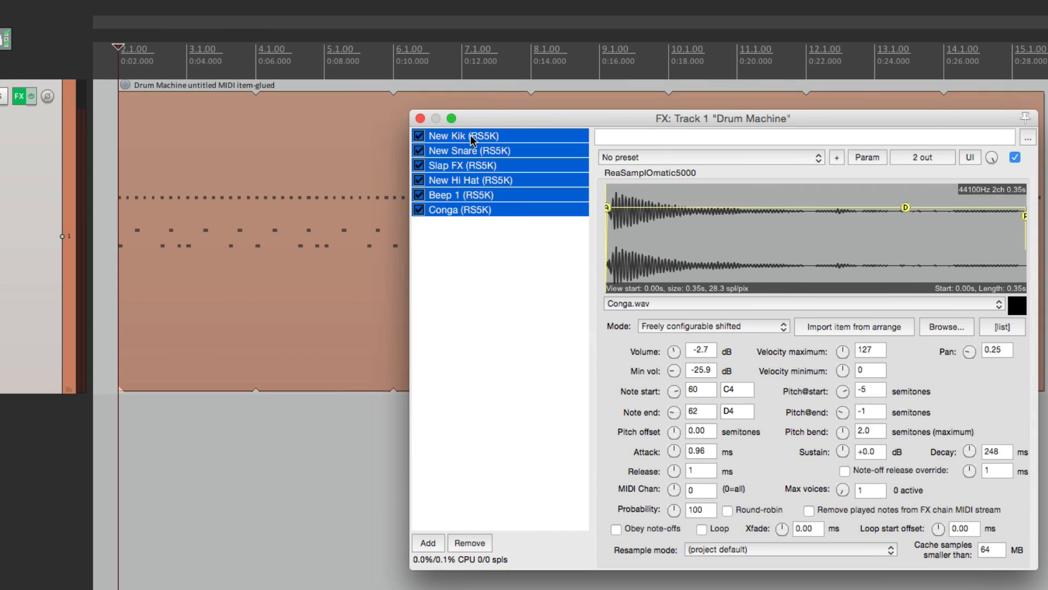
pyautogui.moveTo(472, 140); pyautogui.dragTo(174, 172)
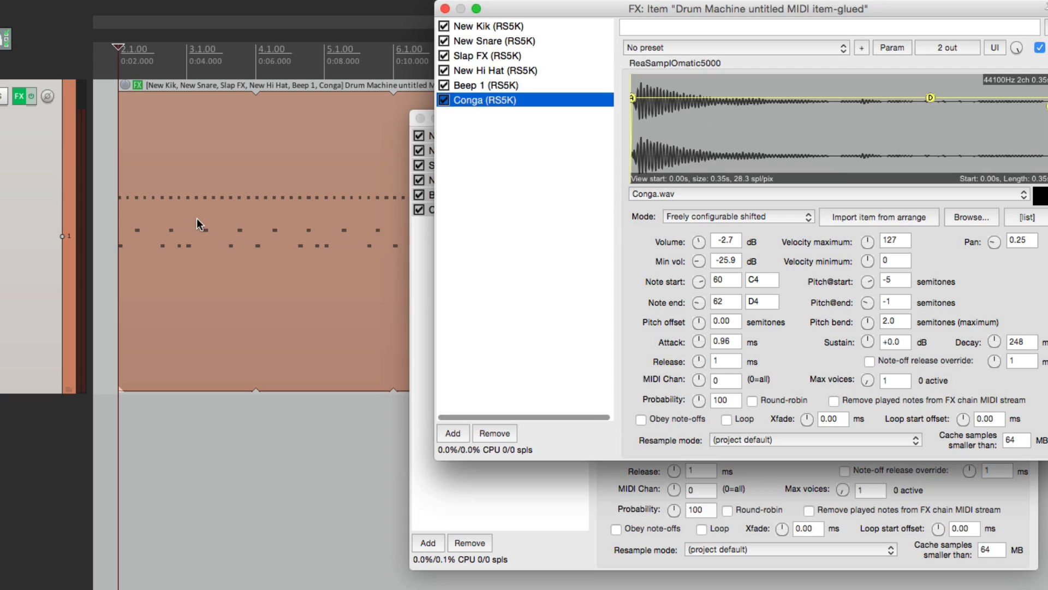
pyautogui.click(446, 9)
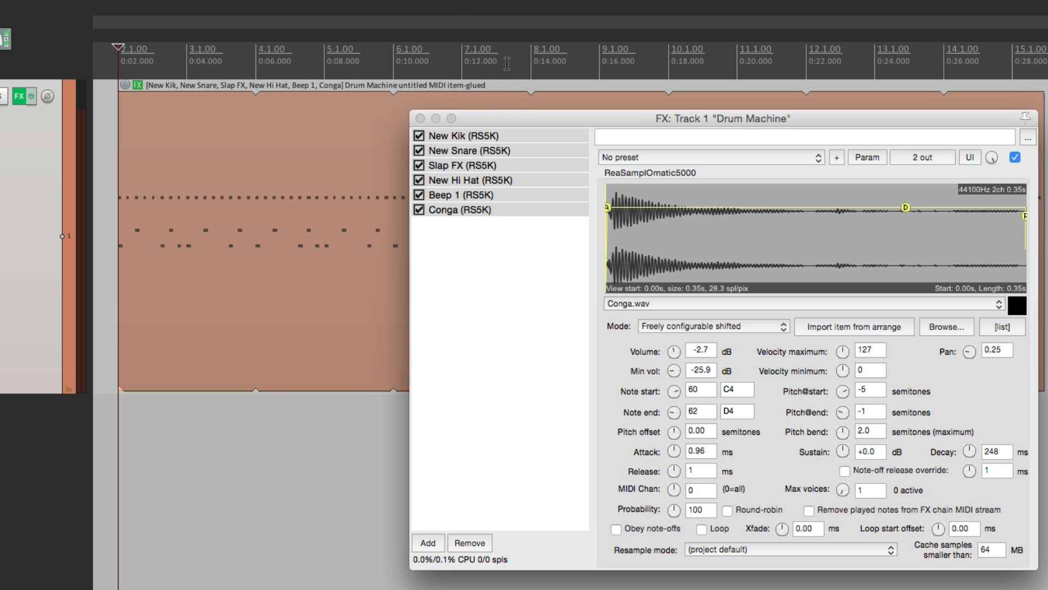
# Remove all six samplers from the Drum Machine track's FX chain and play the item from just before bar 2
pyautogui.click(490, 118)
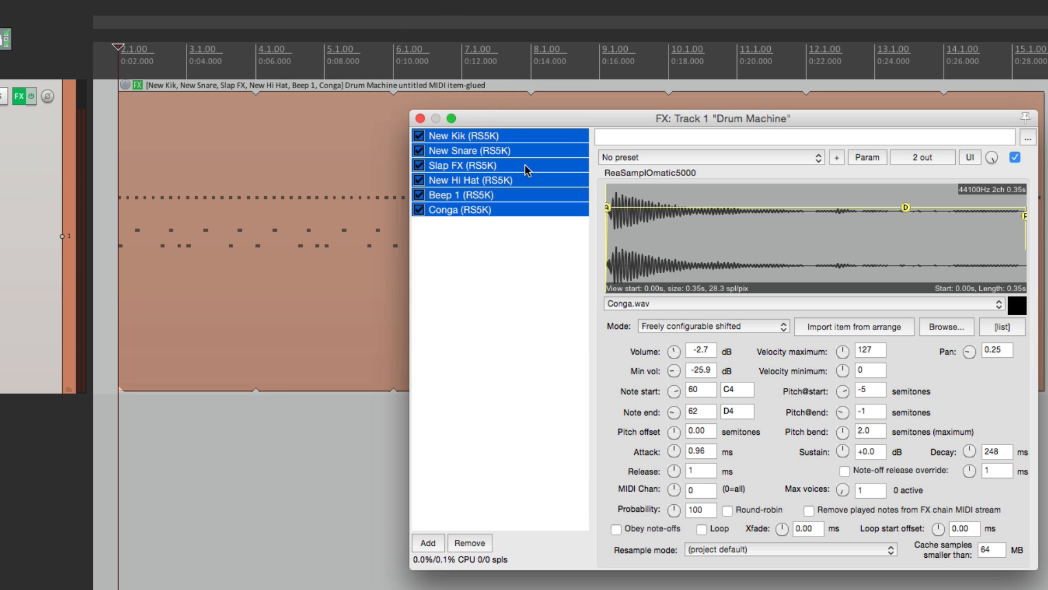
pyautogui.click(469, 543)
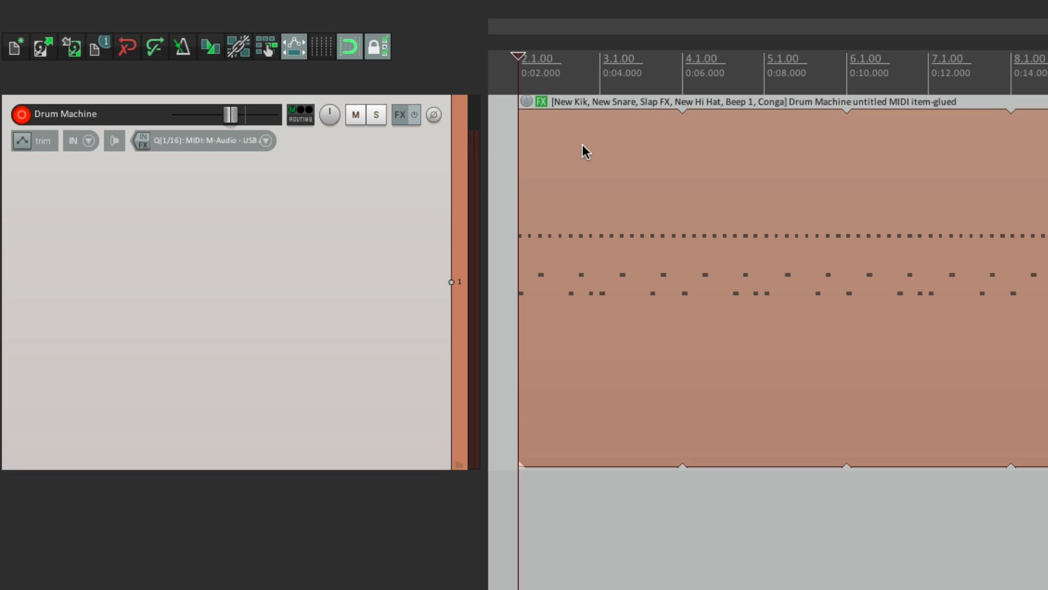
pyautogui.click(510, 182)
pyautogui.scroll(3, 509, 183)
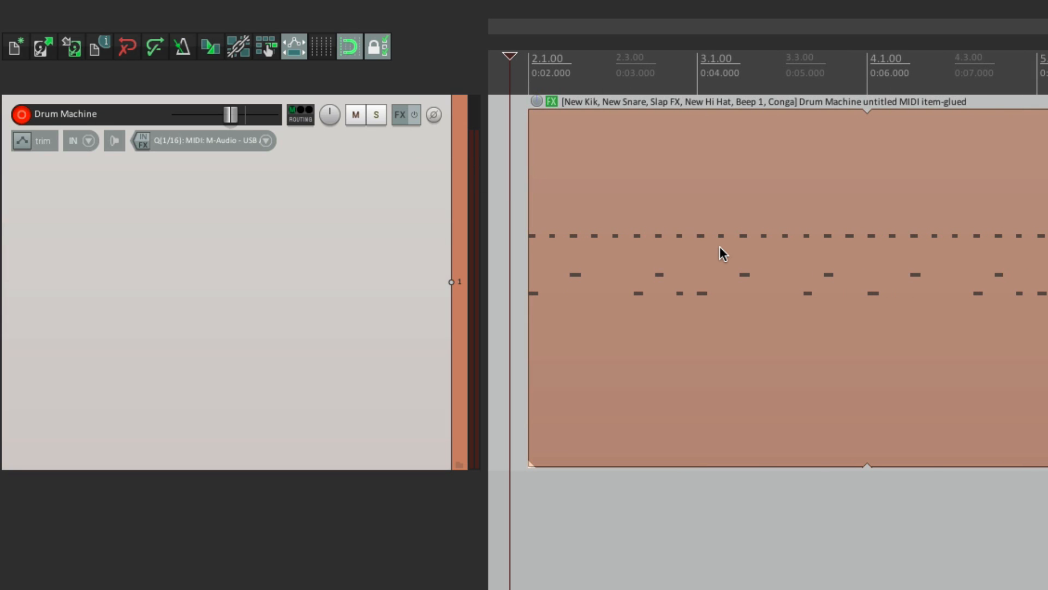
pyautogui.press('space')
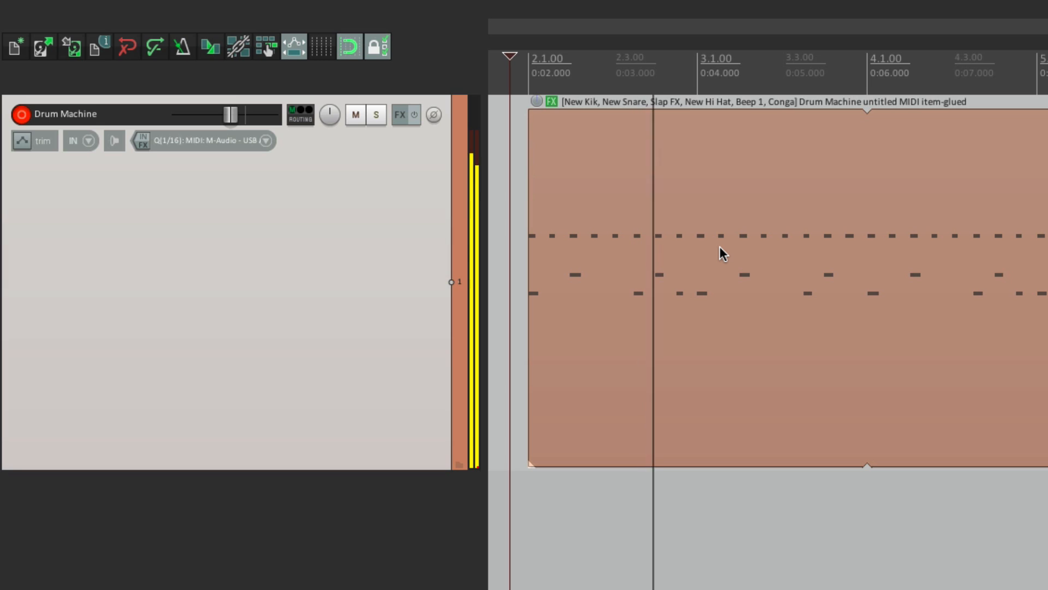
pyautogui.press('space')
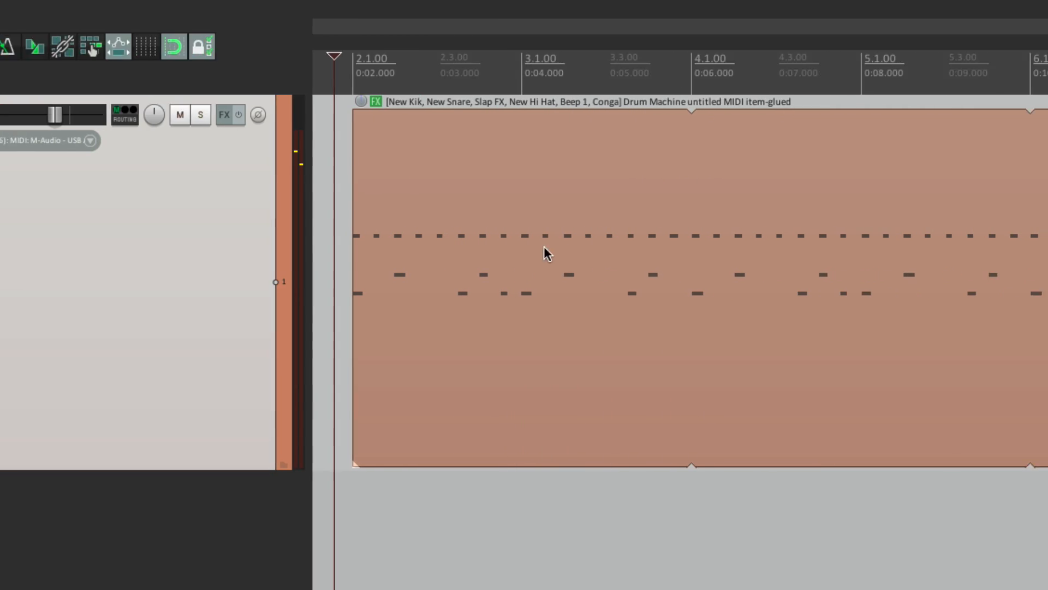
# Split the looped Drum Machine item at 4.1.00 and delete the part after the split
pyautogui.click(399, 149)
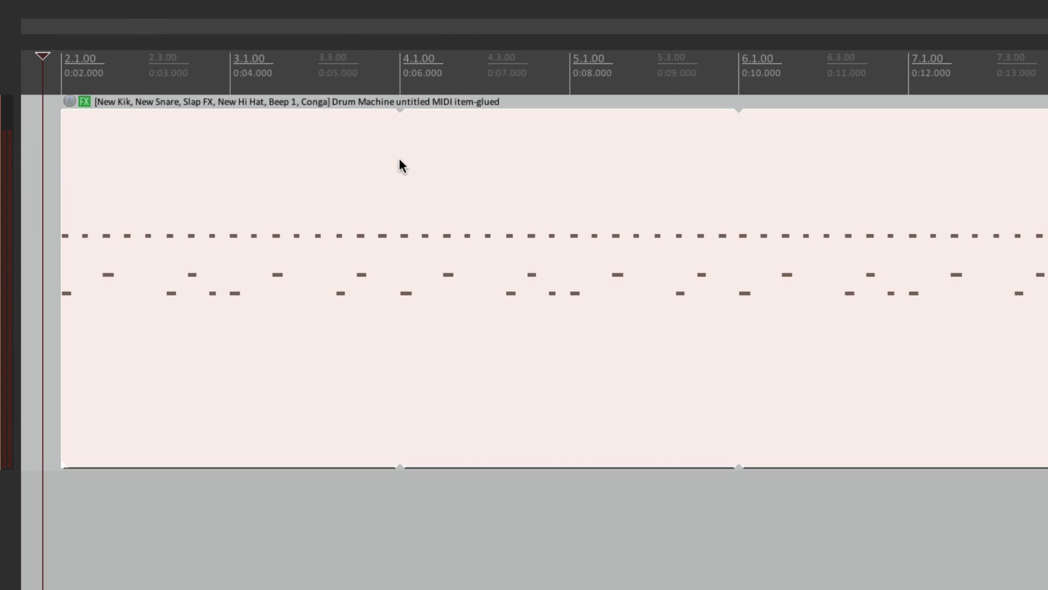
pyautogui.press('s')
pyautogui.click(533, 255)
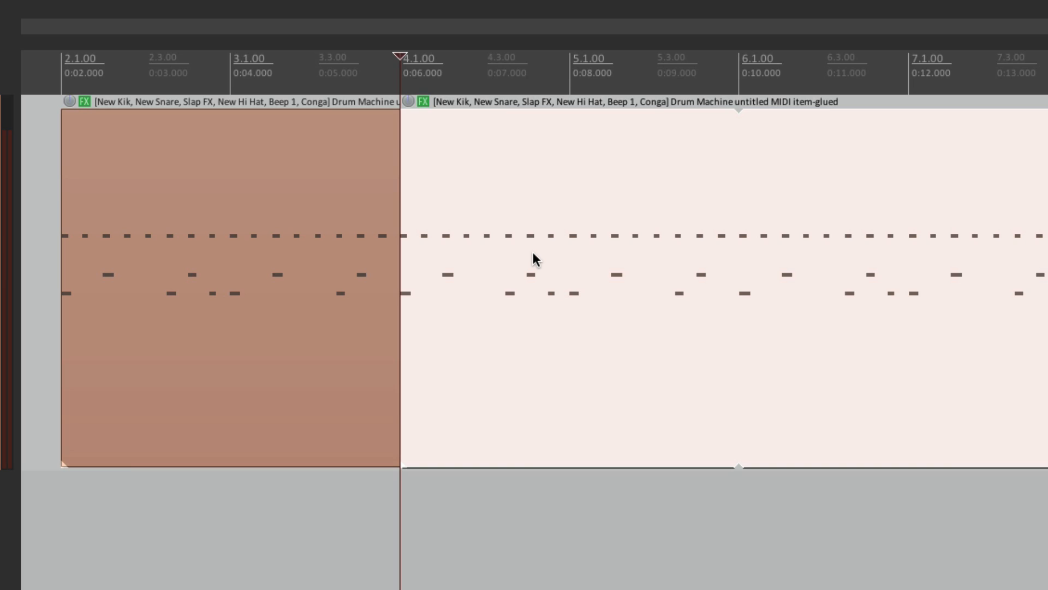
pyautogui.press('Delete')
pyautogui.scroll(-2, 825, 252)
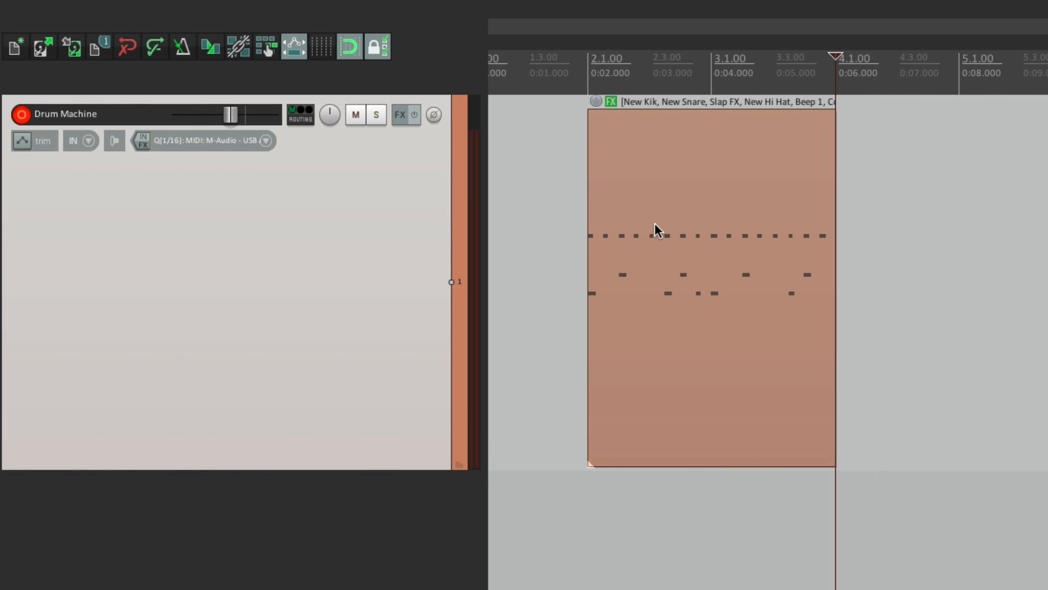
# Glue the two-bar Drum Machine MIDI item with its sampler FX into a single audio item and play it from 2.1.00
pyautogui.scroll(2, 655, 224)
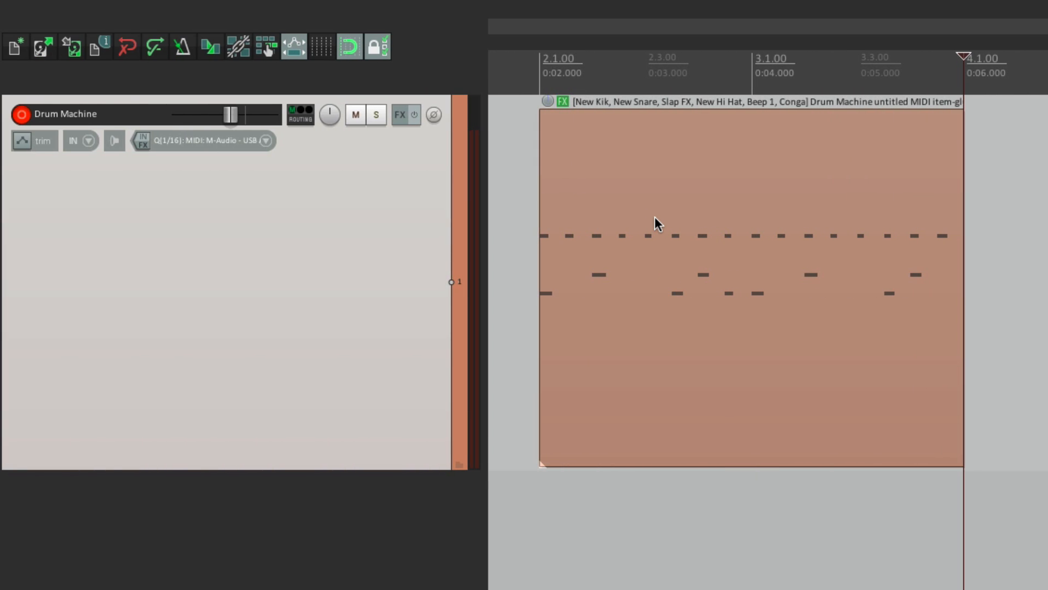
pyautogui.click(658, 223)
pyautogui.rightClick(655, 193)
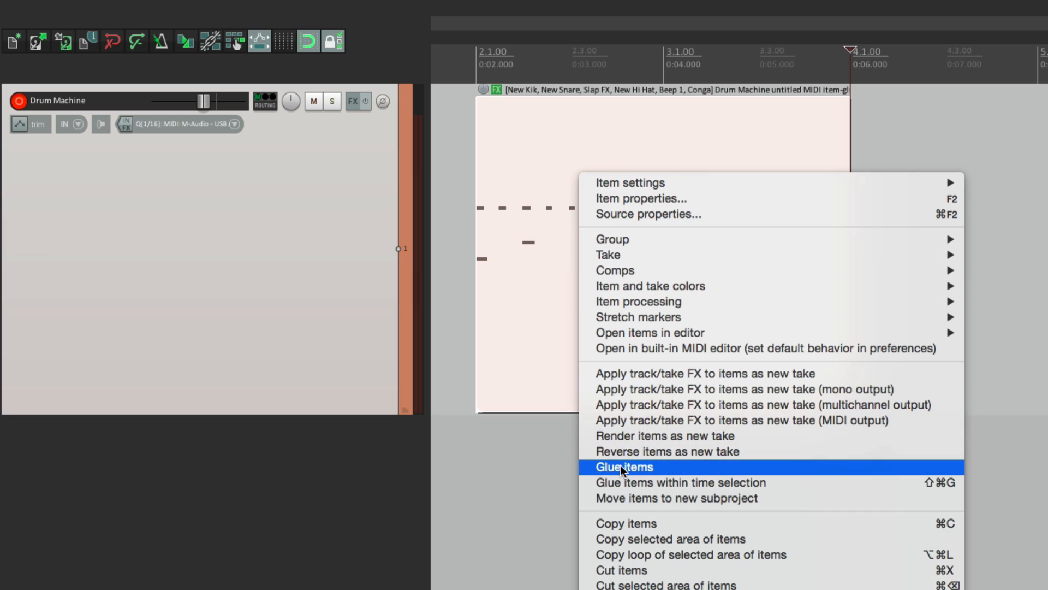
pyautogui.click(594, 466)
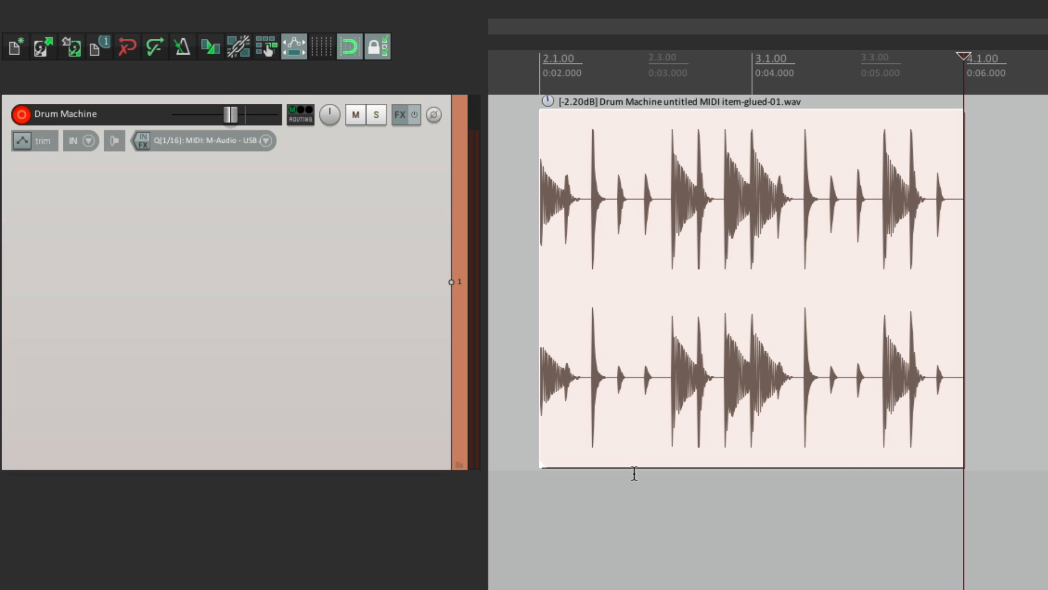
pyautogui.click(534, 521)
pyautogui.press('space')
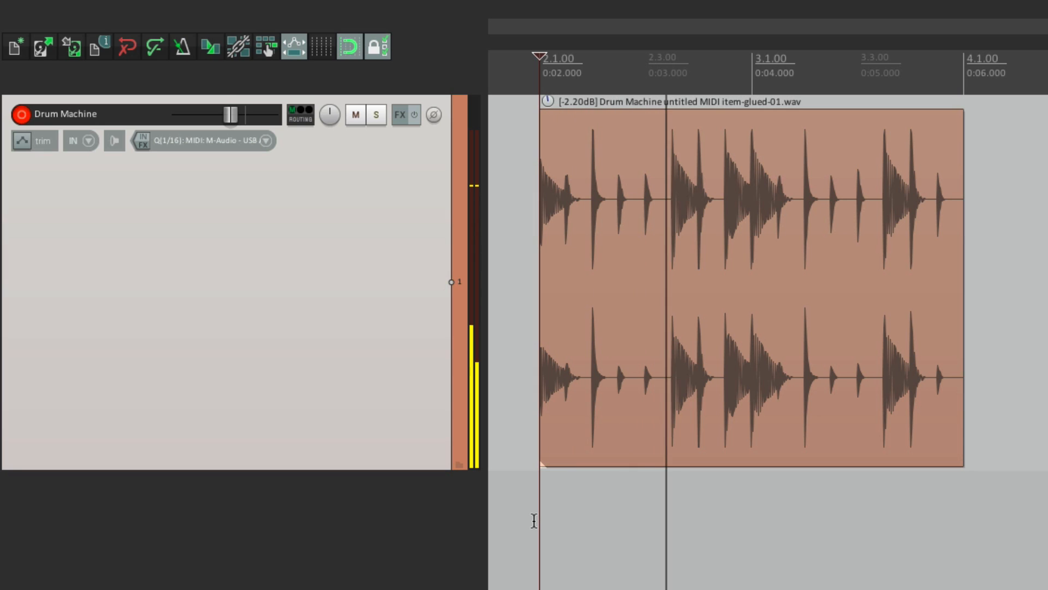
pyautogui.press('space')
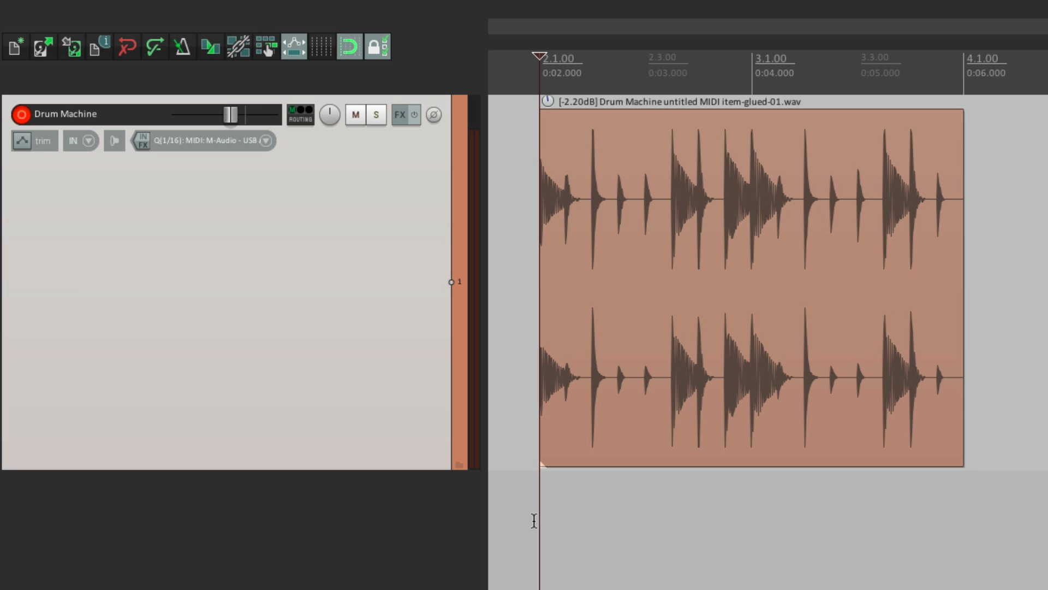
# Loop the glued audio item by extending its end from 4.1.00 into bar 9, and undo the extension
pyautogui.scroll(-3, 526, 519)
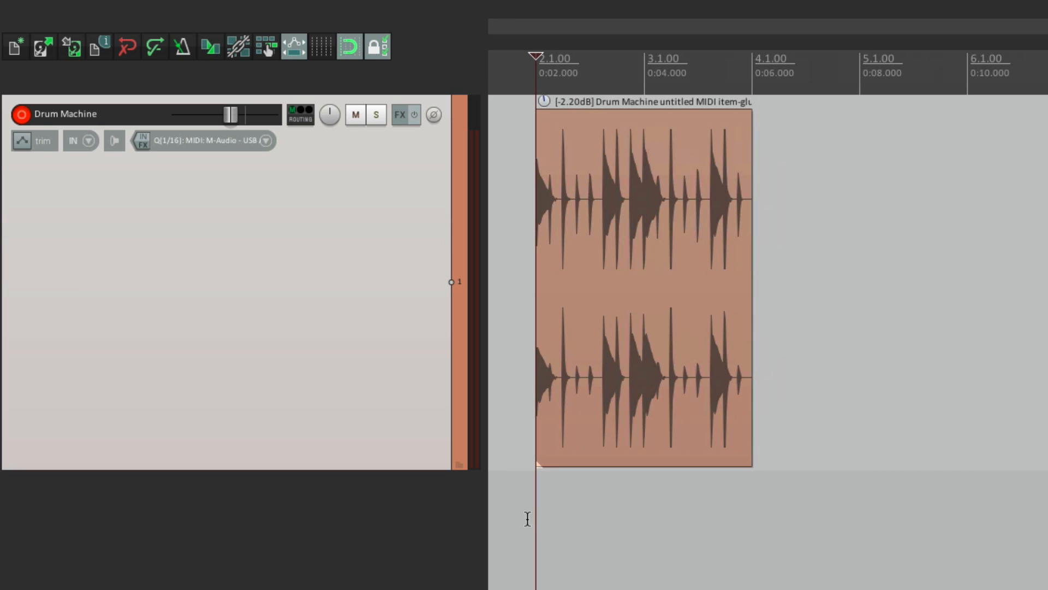
pyautogui.moveTo(751, 269); pyautogui.dragTo(1047, 240)
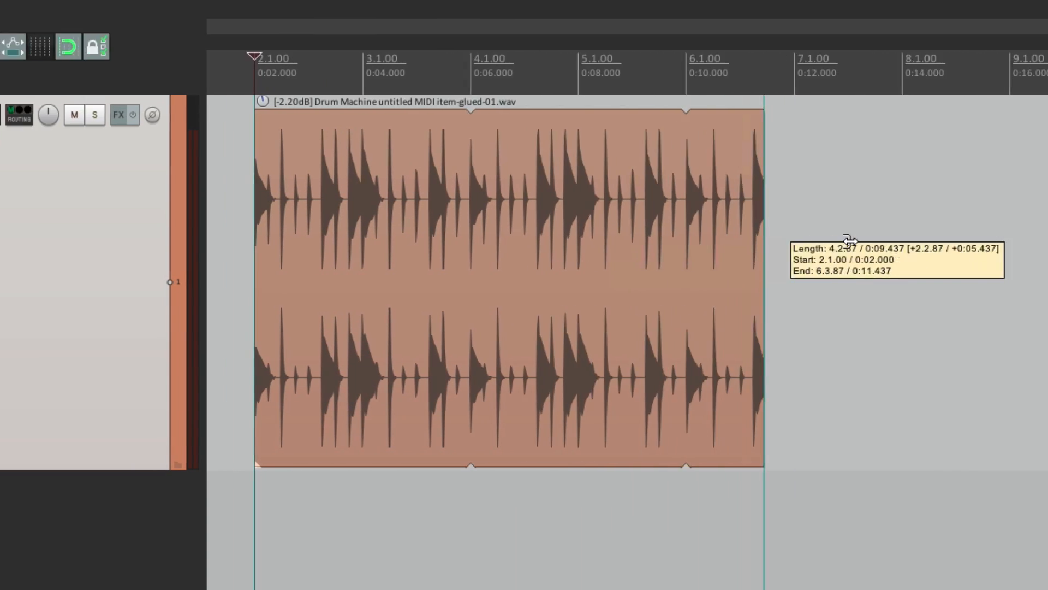
pyautogui.moveTo(850, 241); pyautogui.dragTo(1047, 279)
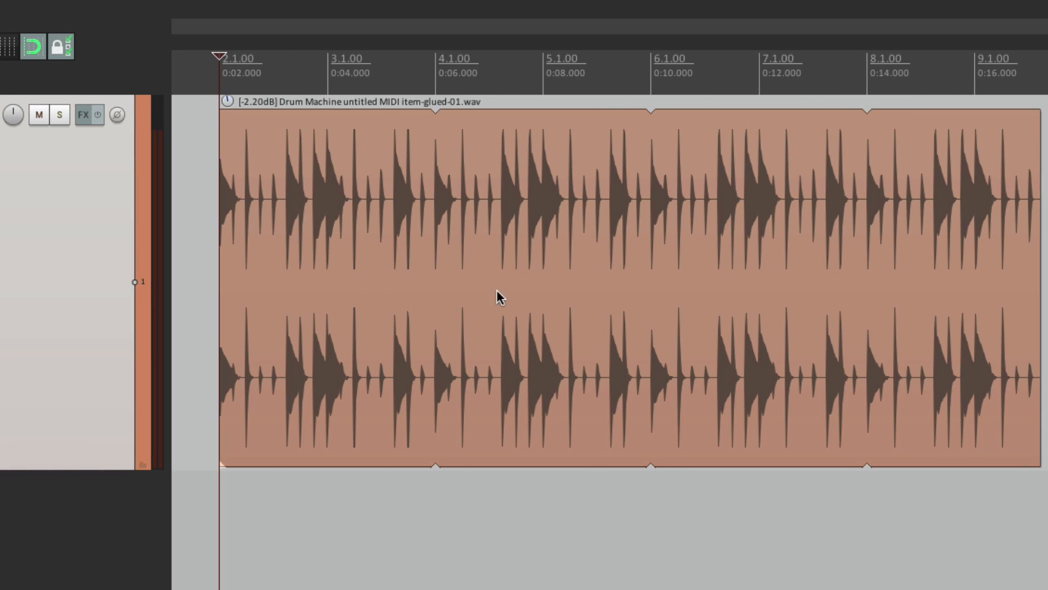
pyautogui.hotkey('ctrl', 'z')
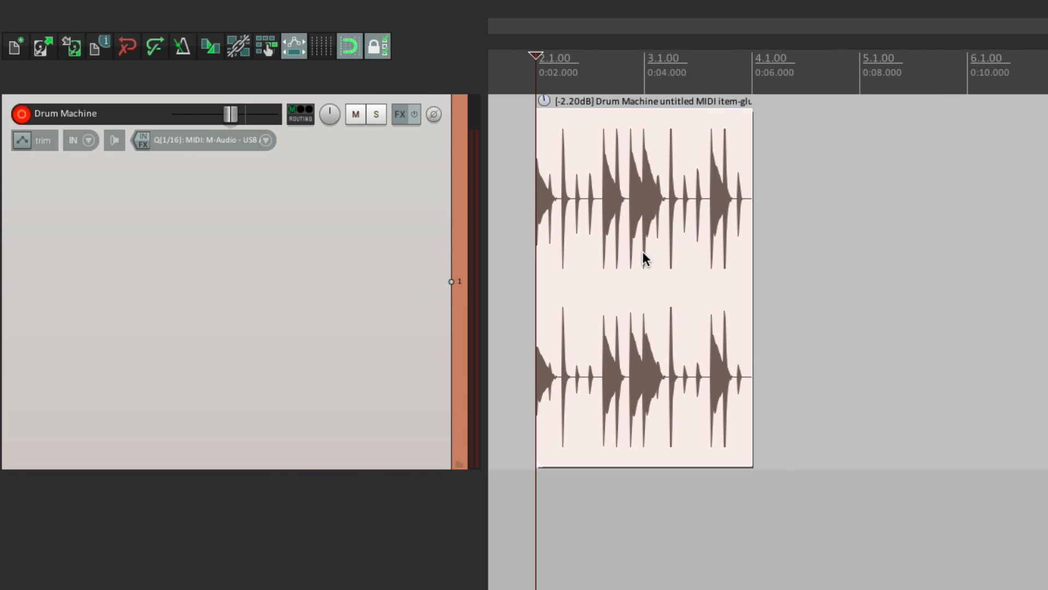
pyautogui.scroll(2, 502, 228)
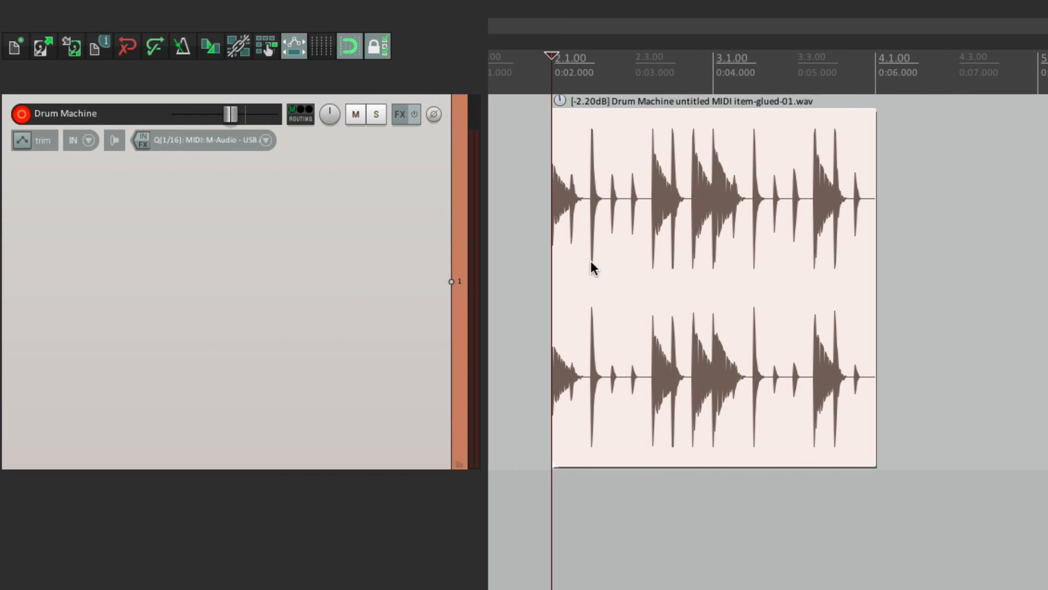